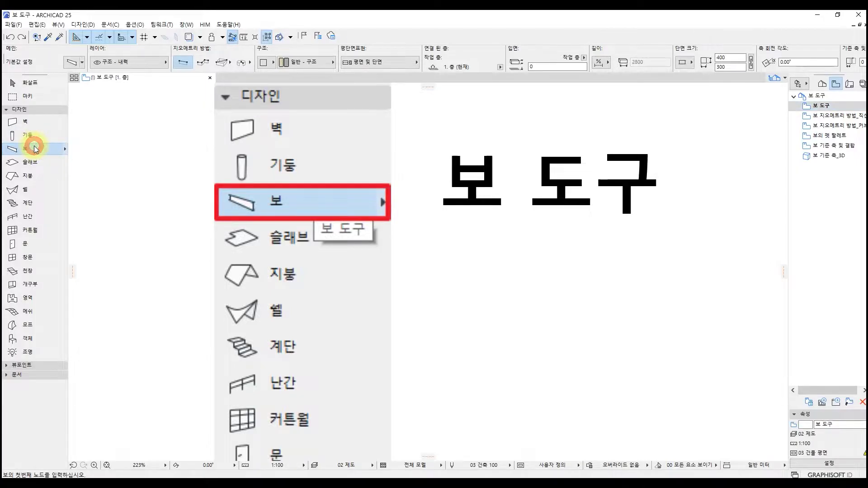
Open the beam default settings and try linking the section's height and width before unlinking them
{"action": "left_click", "coordinate": [75, 64]}
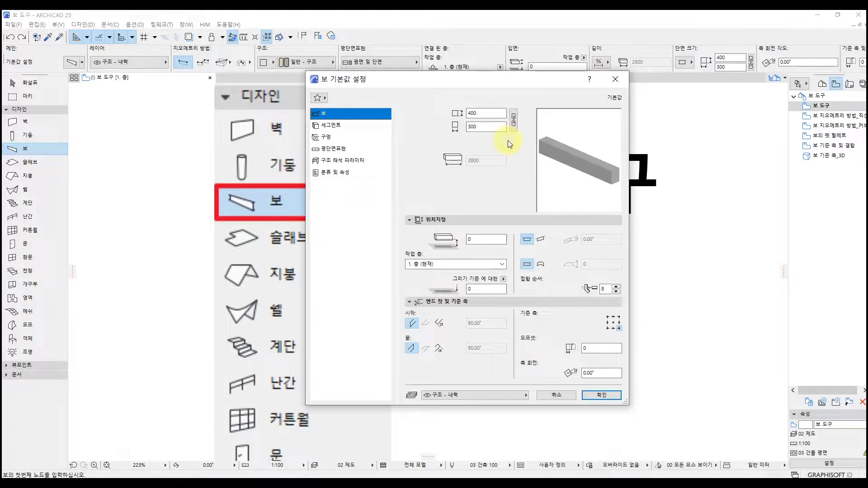
{"action": "left_click", "coordinate": [514, 128]}
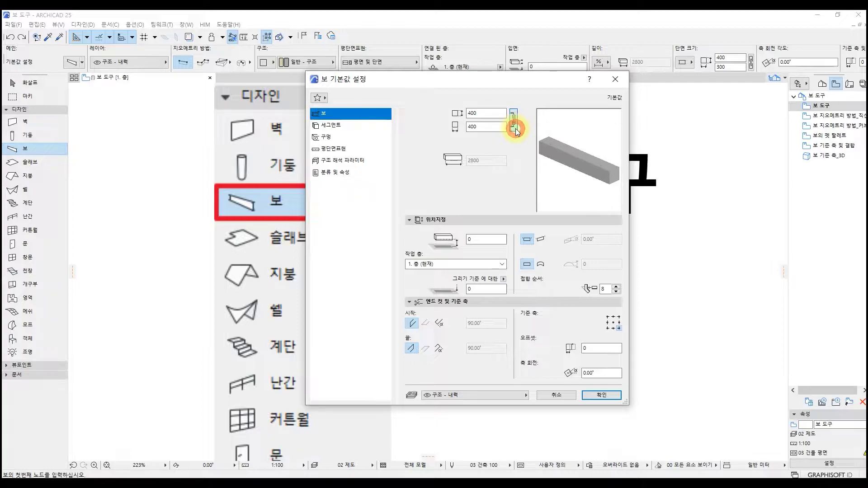
{"action": "left_click", "coordinate": [515, 128]}
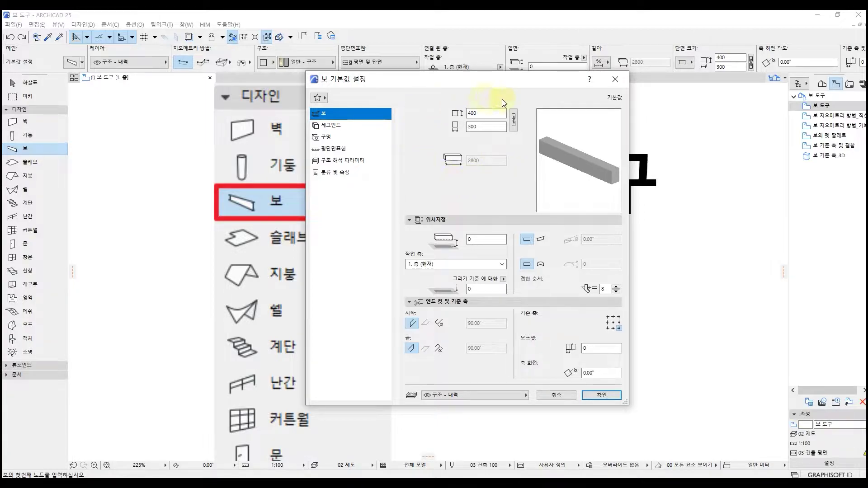
Review the segment, hole, floor plan display, structural analysis and classification pages, and return to the main beam page
{"action": "left_click", "coordinate": [362, 124]}
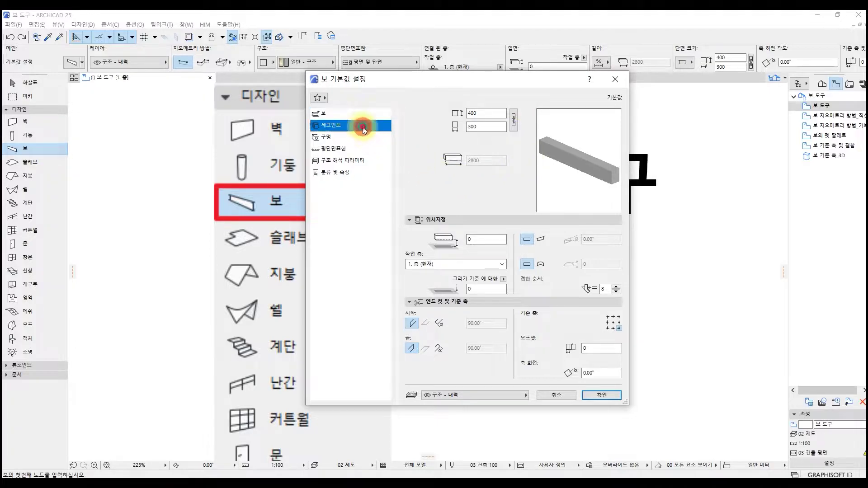
{"action": "left_click", "coordinate": [358, 139]}
{"action": "left_click", "coordinate": [356, 147]}
{"action": "left_click", "coordinate": [356, 160]}
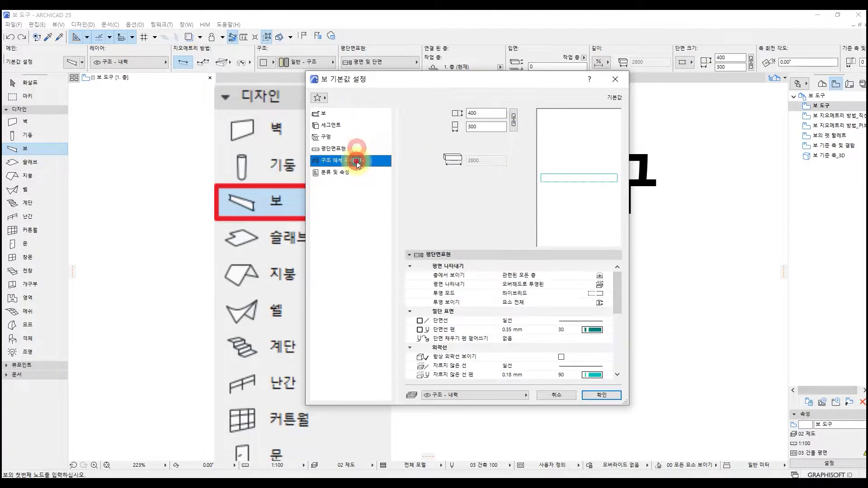
{"action": "left_click", "coordinate": [353, 175]}
{"action": "left_click", "coordinate": [375, 114]}
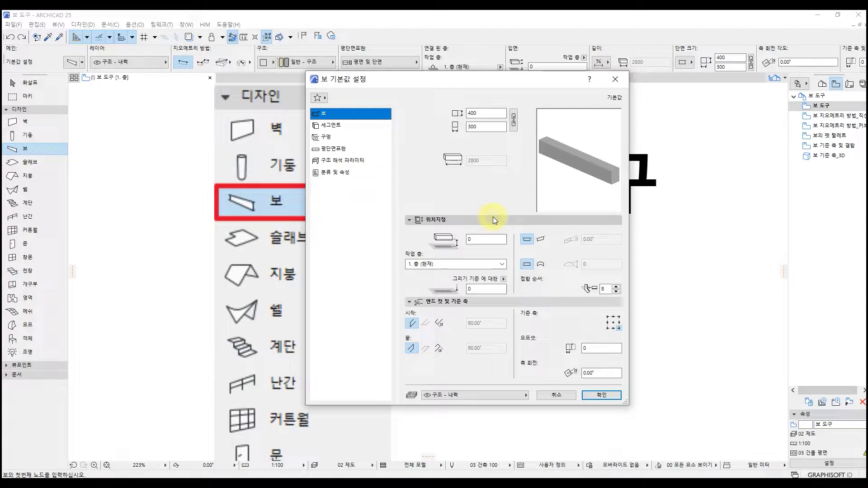
Check the home story choices and try beam elevations of 200 and -100 before setting the elevation to 0
{"action": "left_click", "coordinate": [490, 263]}
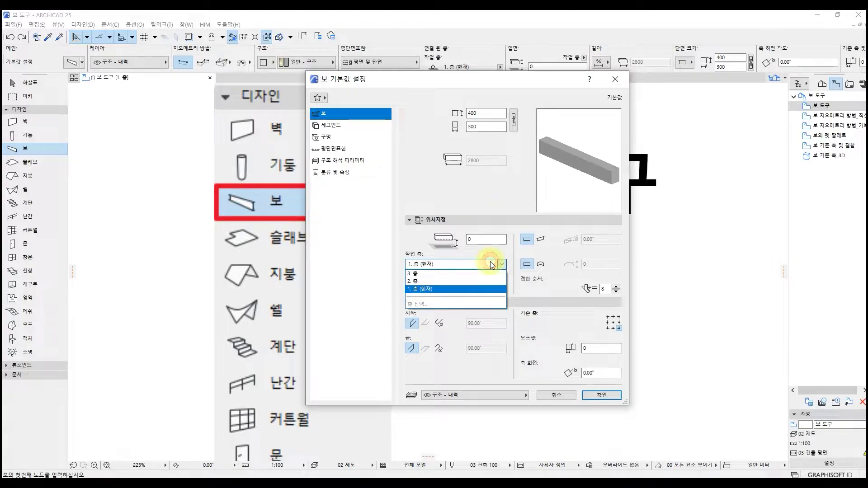
{"action": "left_click", "coordinate": [500, 261]}
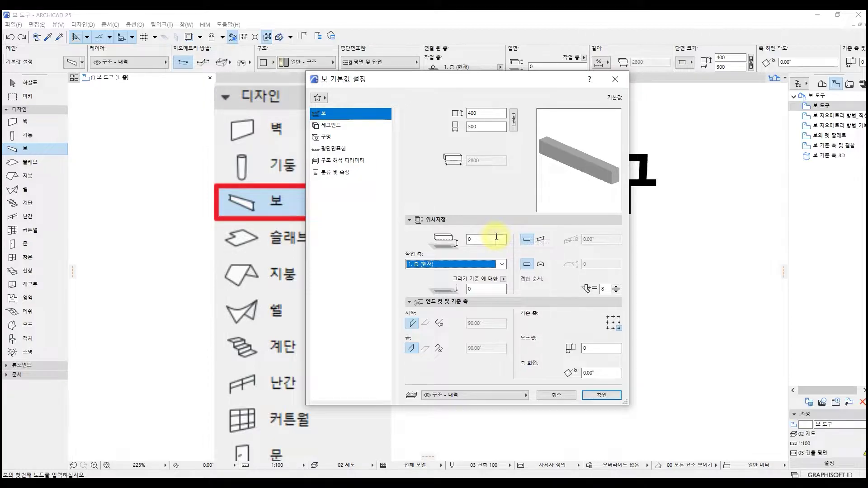
{"action": "left_click", "coordinate": [496, 236]}
{"action": "type", "text": "200"}
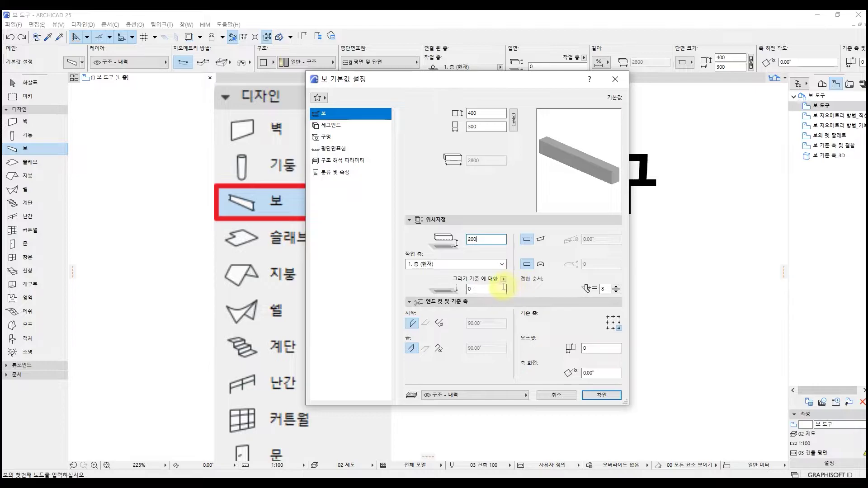
{"action": "left_click_drag", "start_coordinate": [490, 239], "coordinate": [454, 238]}
{"action": "type", "text": "-100"}
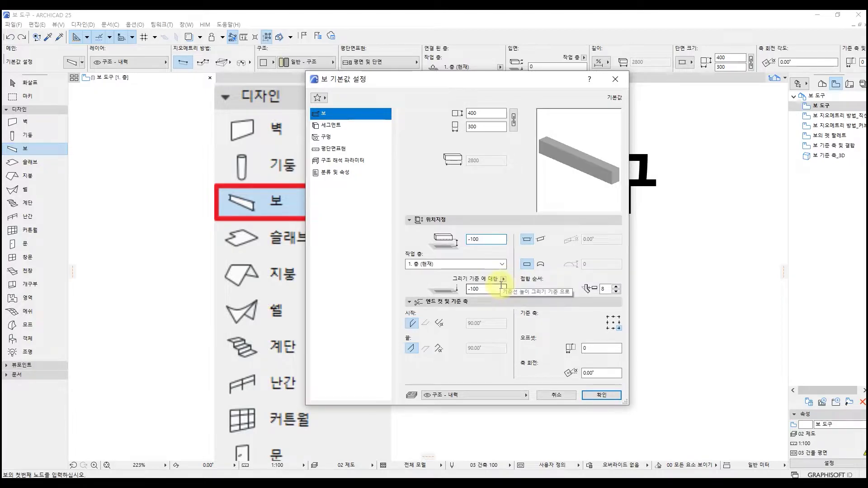
{"action": "left_click_drag", "start_coordinate": [484, 240], "coordinate": [457, 242]}
{"action": "type", "text": "0"}
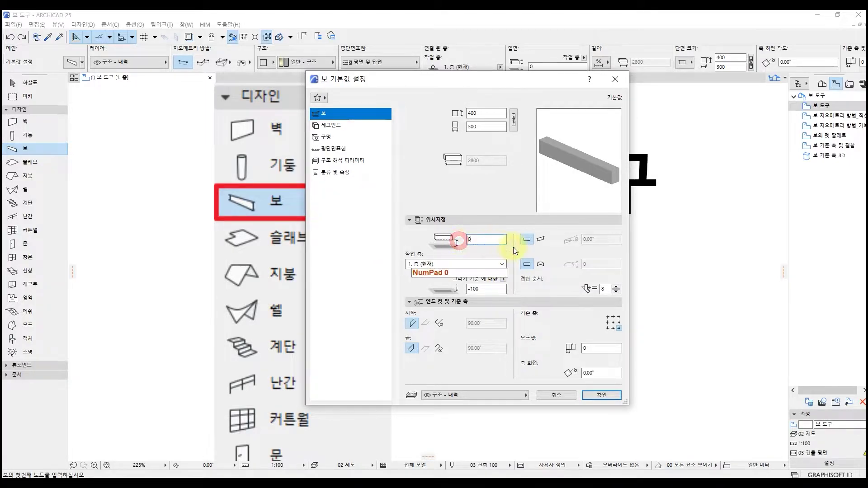
Keep the beam level after trying the inclined option, and set its reference axis to the centre of the section
{"action": "left_click", "coordinate": [541, 243]}
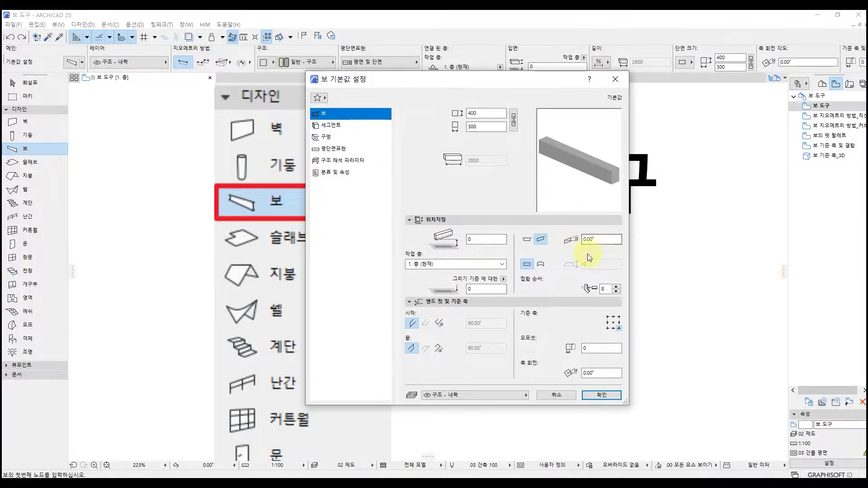
{"action": "left_click", "coordinate": [527, 242]}
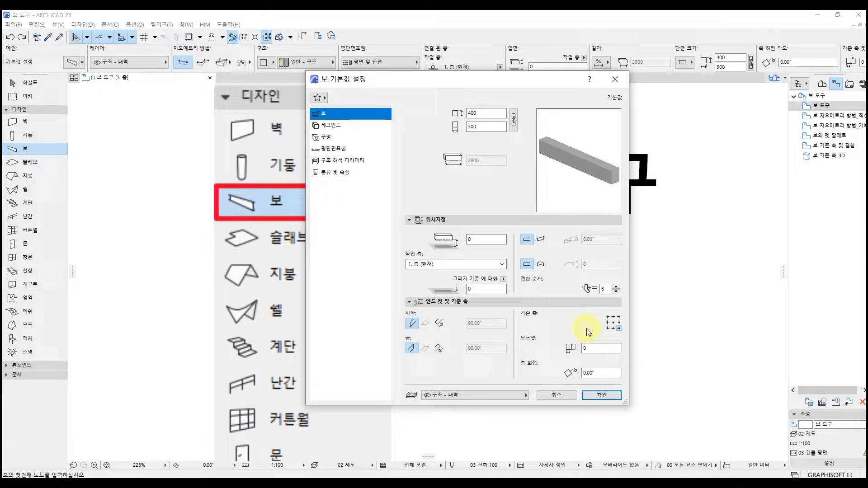
{"action": "left_click", "coordinate": [613, 322]}
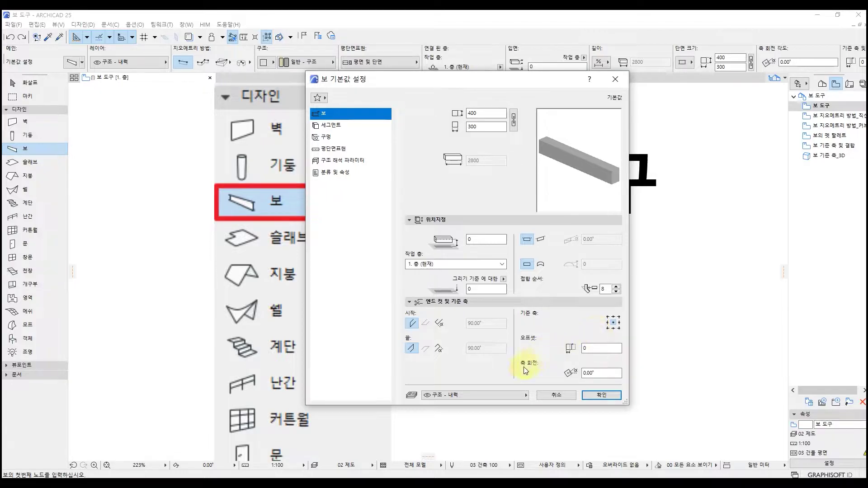
{"action": "left_click", "coordinate": [514, 392]}
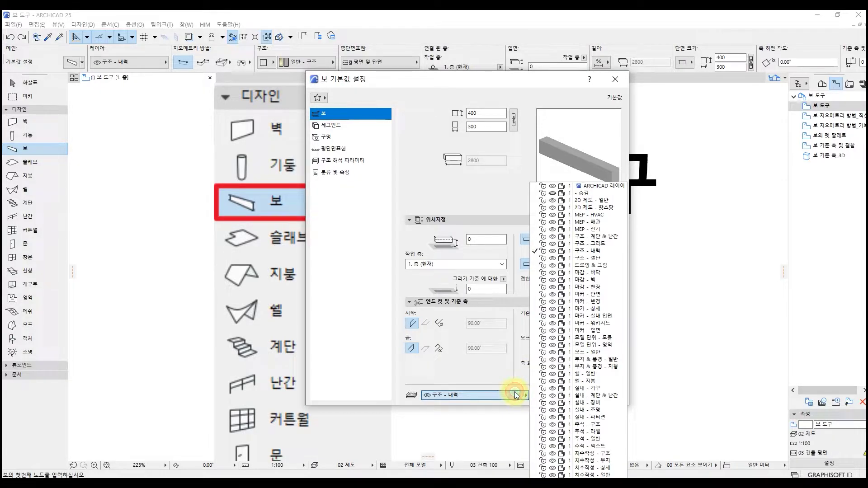
{"action": "left_click", "coordinate": [511, 378]}
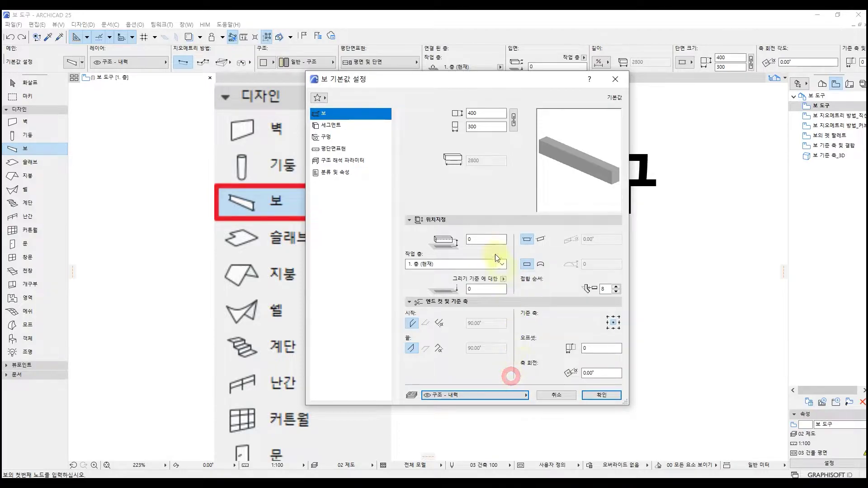
Make the beam multi-segmented, add a second segment, and display the angle settings of the joint between the segments
{"action": "left_click", "coordinate": [361, 130]}
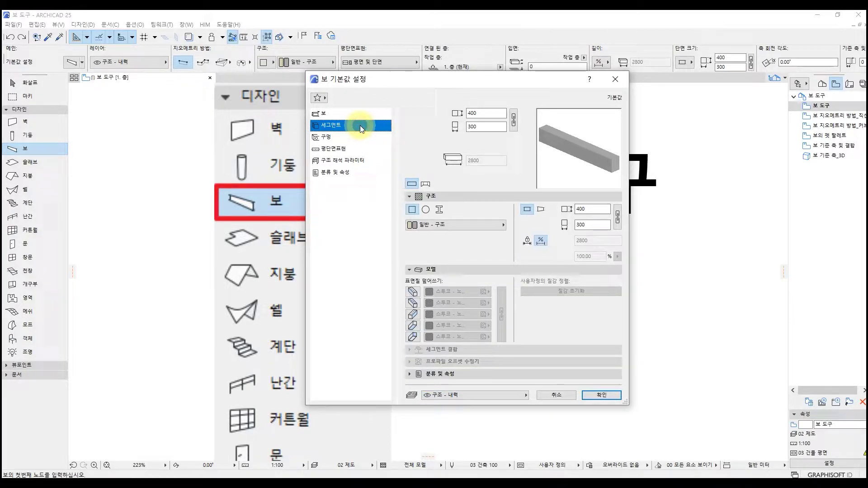
{"action": "left_click", "coordinate": [425, 184]}
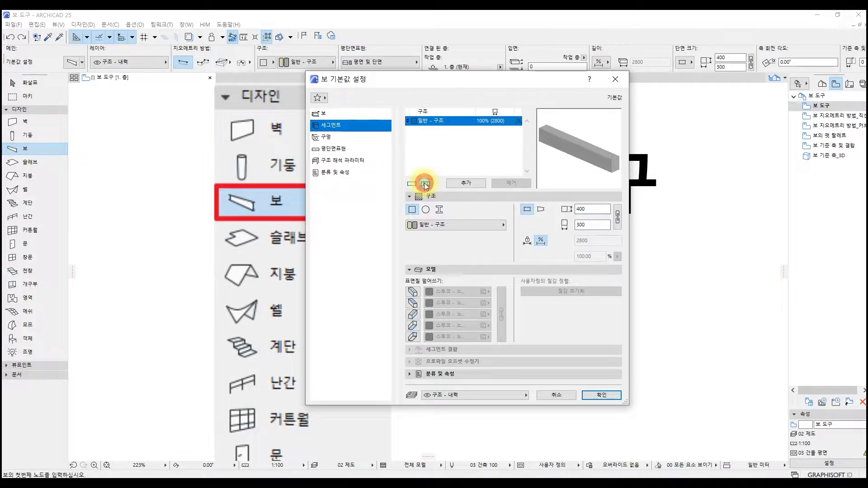
{"action": "left_click", "coordinate": [464, 183]}
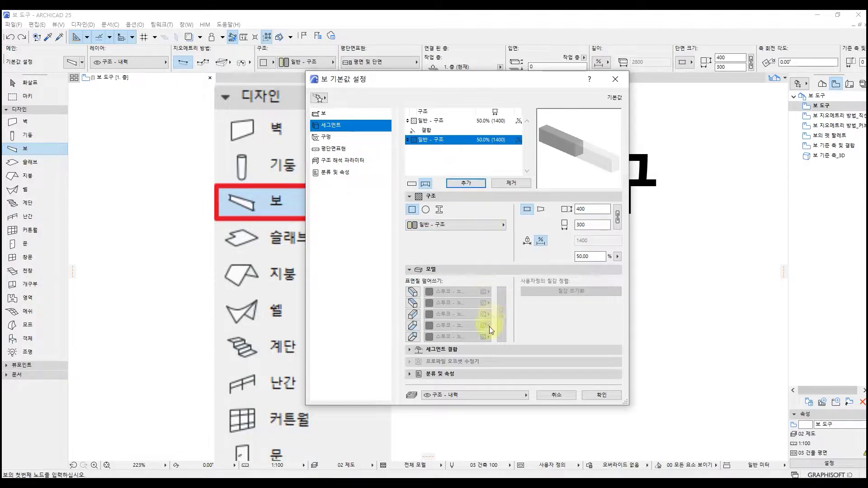
{"action": "left_click", "coordinate": [496, 130]}
{"action": "left_click", "coordinate": [470, 350]}
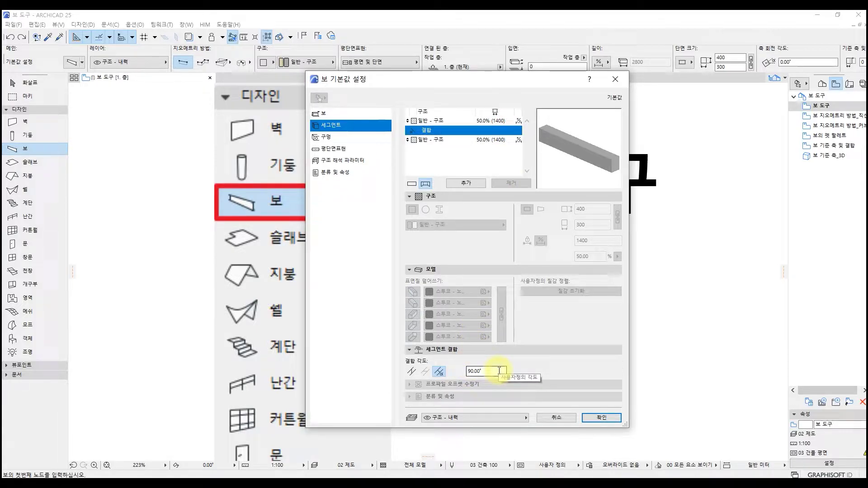
Apply the C 형강 complex profile to the first segment and expand its profile offset modifiers
{"action": "left_click", "coordinate": [448, 118]}
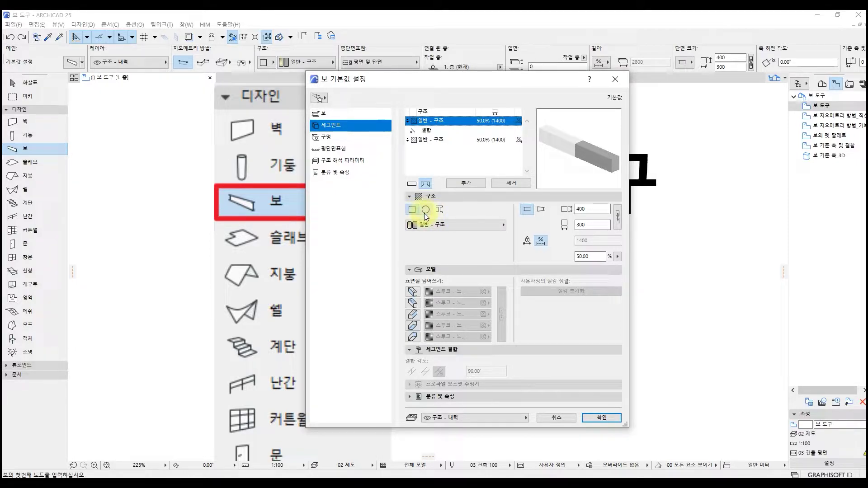
{"action": "left_click", "coordinate": [465, 228]}
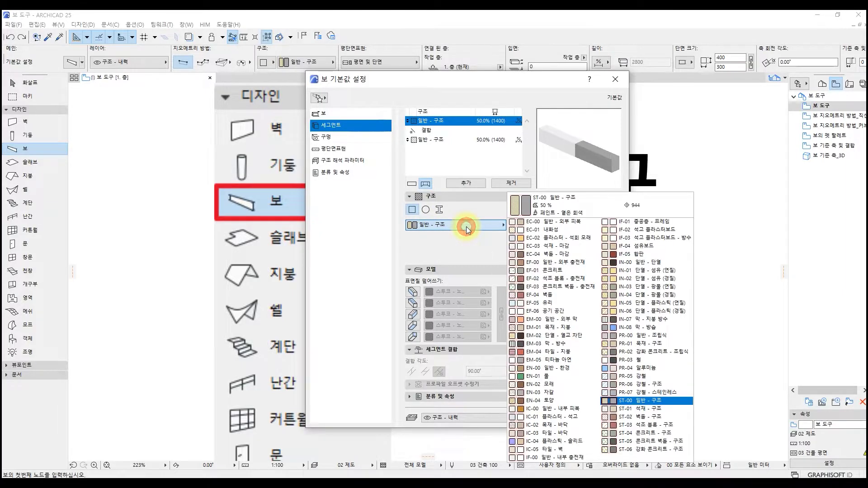
{"action": "left_click", "coordinate": [463, 241]}
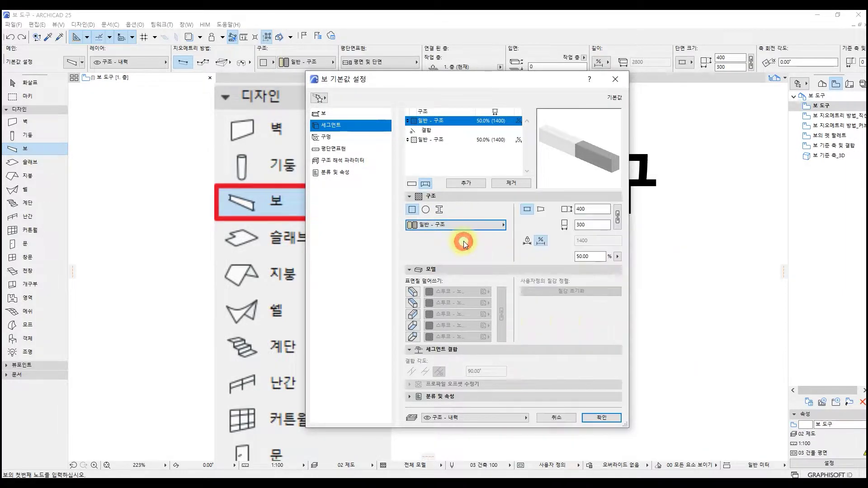
{"action": "left_click", "coordinate": [439, 211]}
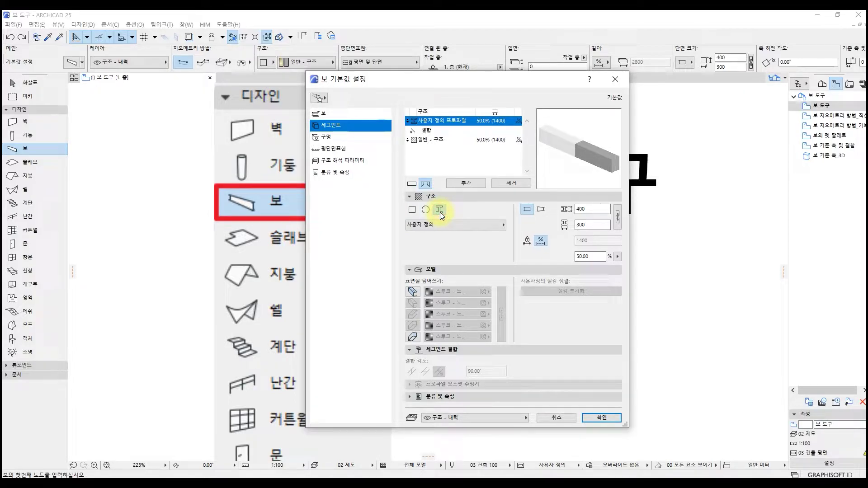
{"action": "left_click", "coordinate": [461, 225]}
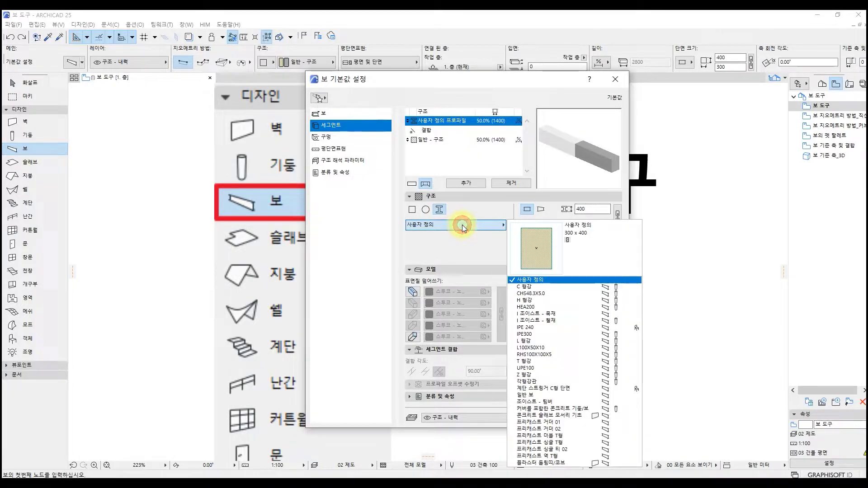
{"action": "left_click", "coordinate": [566, 286]}
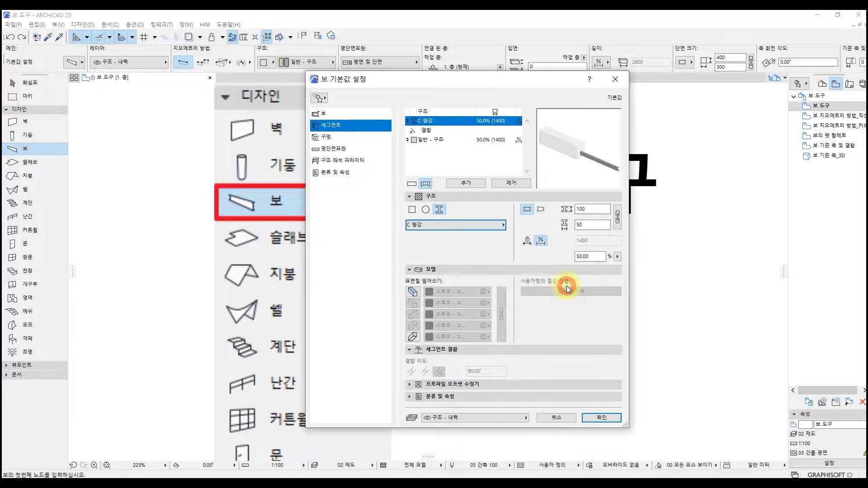
{"action": "left_click", "coordinate": [500, 382]}
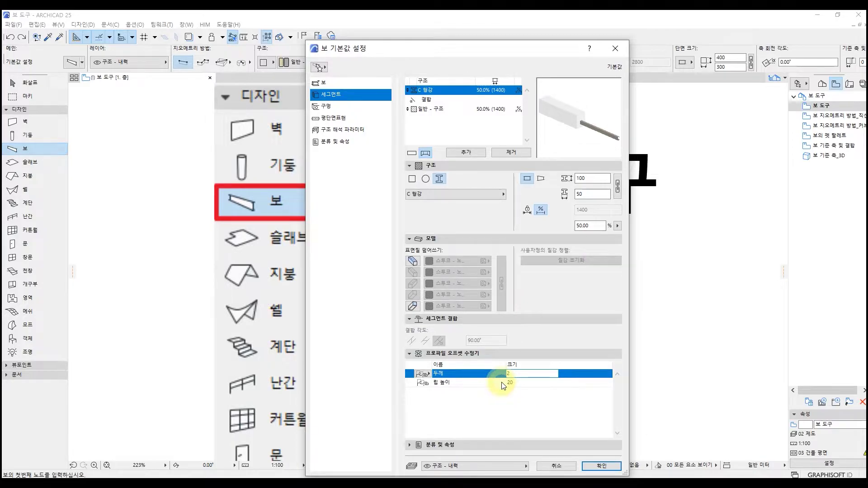
Give the first segment a uniform rectangular section after trying the tapered option, and remove the second segment
{"action": "left_click", "coordinate": [412, 179]}
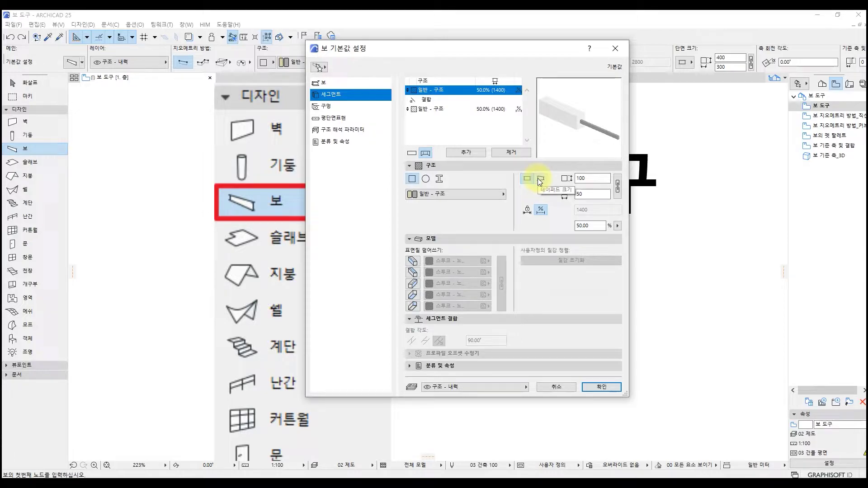
{"action": "left_click", "coordinate": [539, 178]}
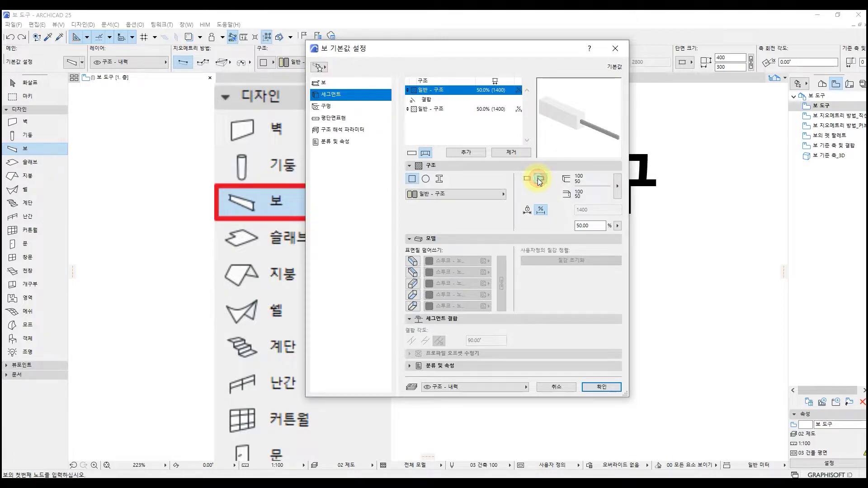
{"action": "left_click", "coordinate": [528, 178]}
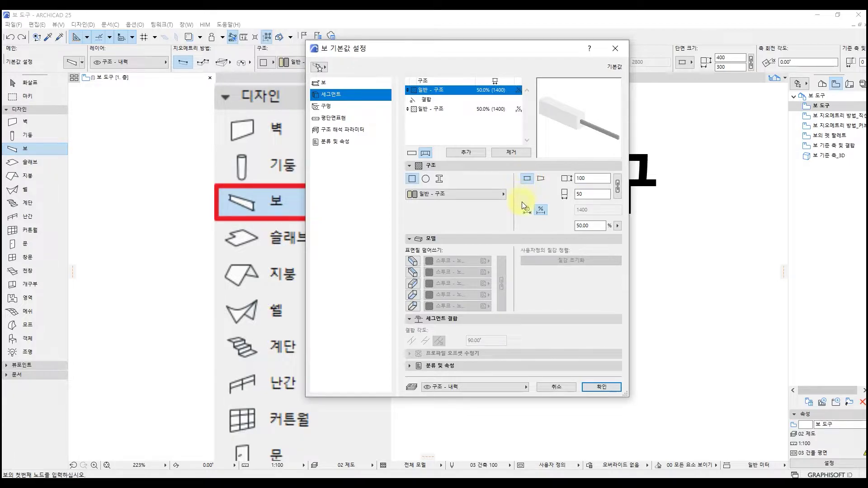
{"action": "left_click", "coordinate": [473, 116]}
{"action": "left_click", "coordinate": [499, 150]}
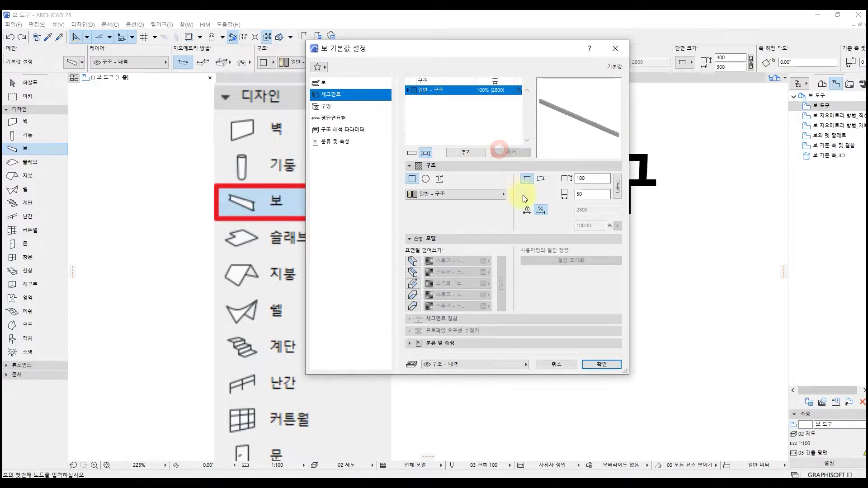
Add a second segment again and keep its length proportional after trying the fixed-length option
{"action": "left_click", "coordinate": [527, 210]}
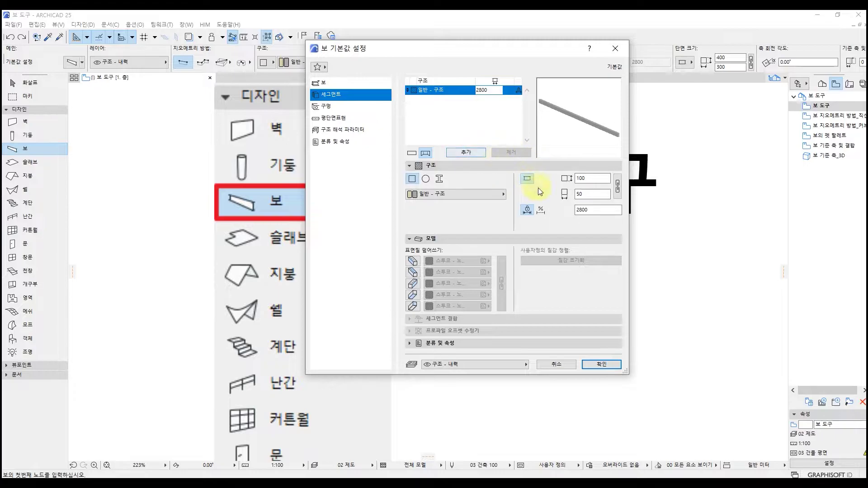
{"action": "left_click", "coordinate": [541, 209]}
{"action": "left_click", "coordinate": [471, 151]}
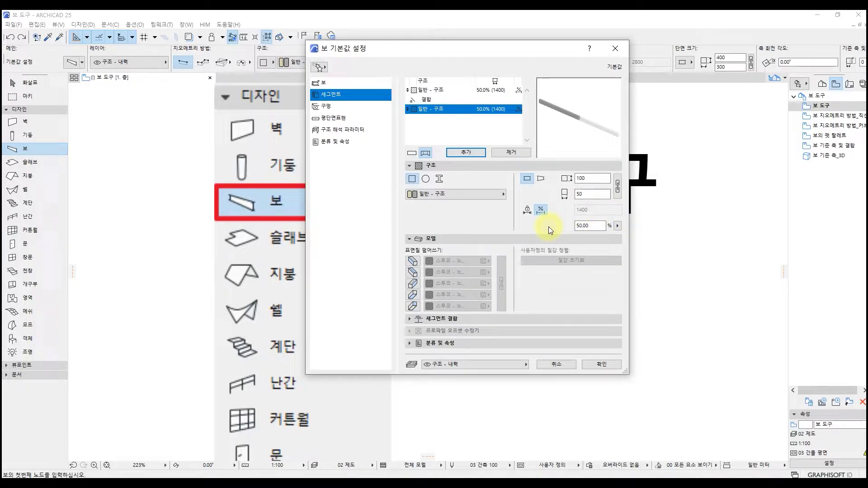
{"action": "left_click", "coordinate": [526, 210]}
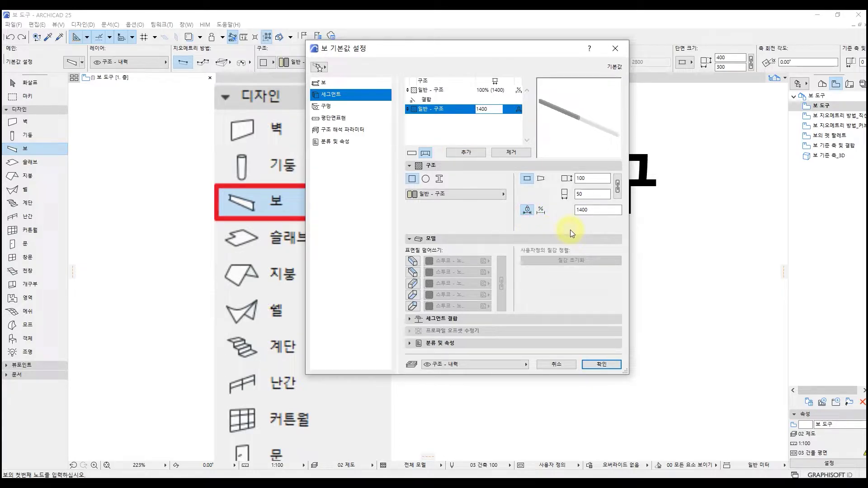
{"action": "left_click", "coordinate": [540, 211]}
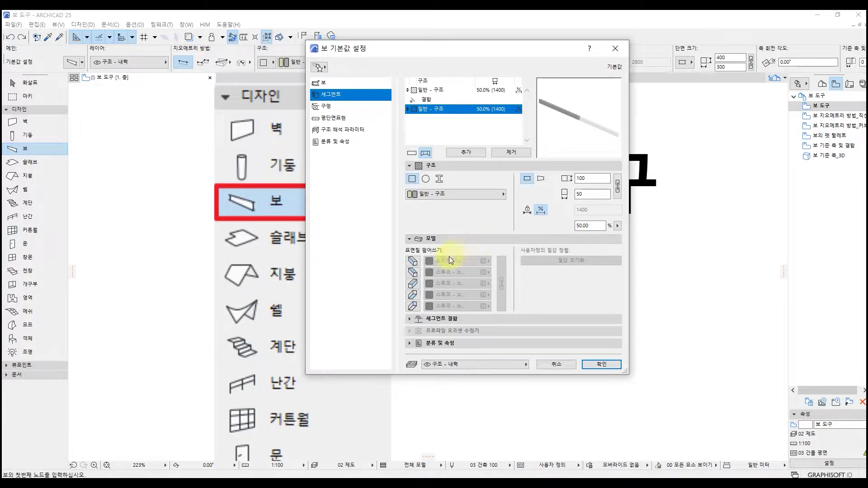
Override the surface material on all five surfaces of the selected second segment
{"action": "left_click", "coordinate": [412, 261]}
{"action": "left_click", "coordinate": [412, 284]}
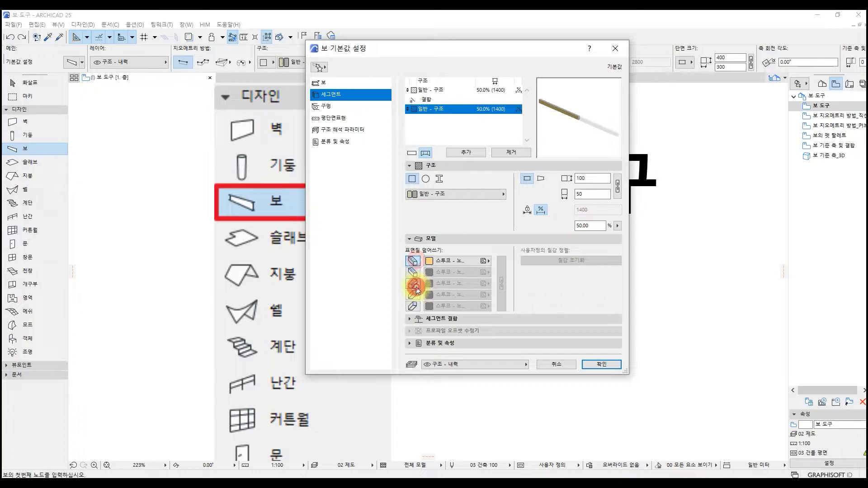
{"action": "left_click", "coordinate": [413, 306]}
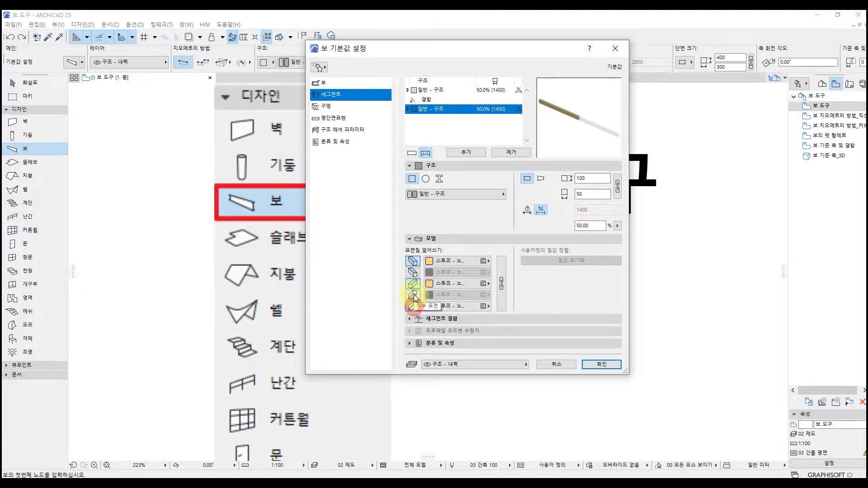
{"action": "left_click", "coordinate": [413, 294]}
{"action": "left_click", "coordinate": [413, 271]}
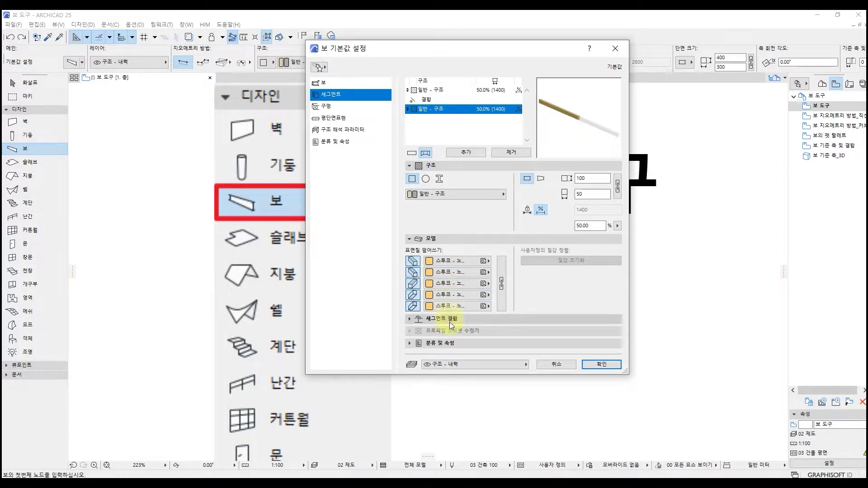
Examine the classification and properties of each of the two beam segments
{"action": "left_click", "coordinate": [449, 342]}
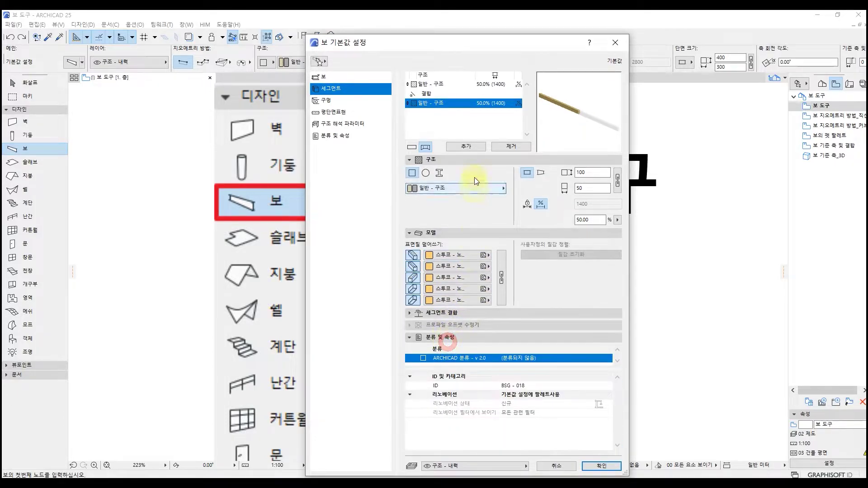
{"action": "left_click", "coordinate": [445, 83]}
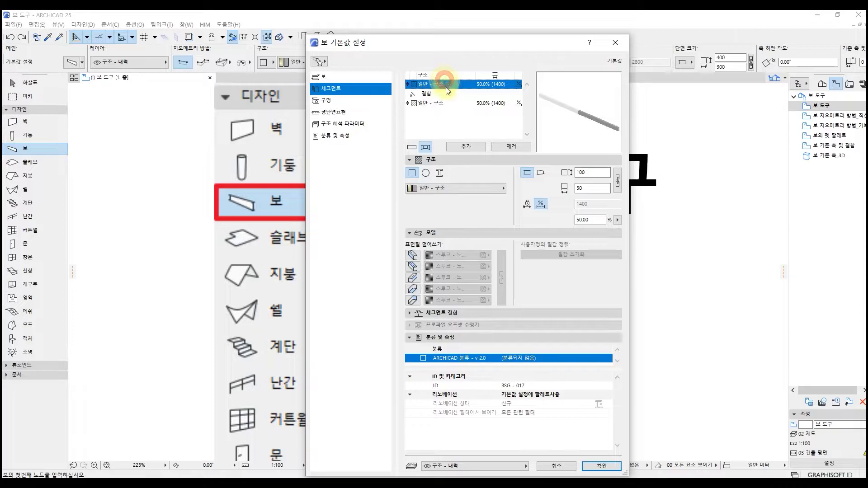
{"action": "left_click", "coordinate": [446, 102]}
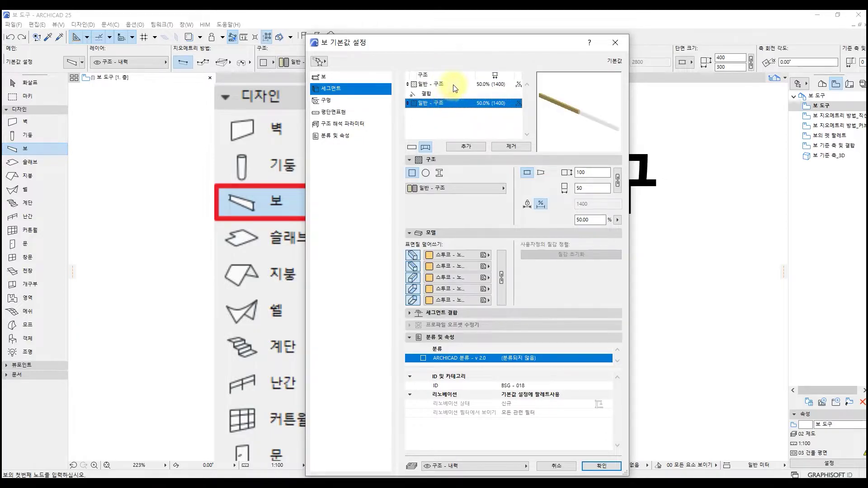
Review the default hole settings and the floor plan display options for showing the beam on stories
{"action": "left_click", "coordinate": [373, 104]}
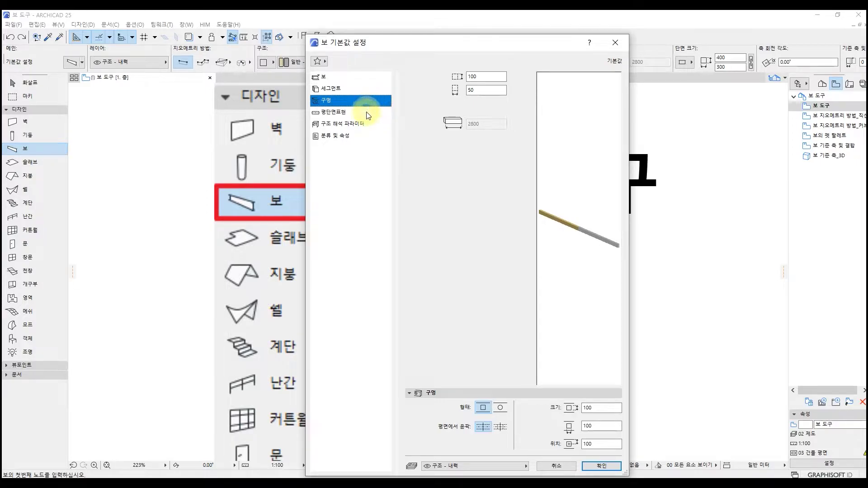
{"action": "left_click", "coordinate": [367, 112]}
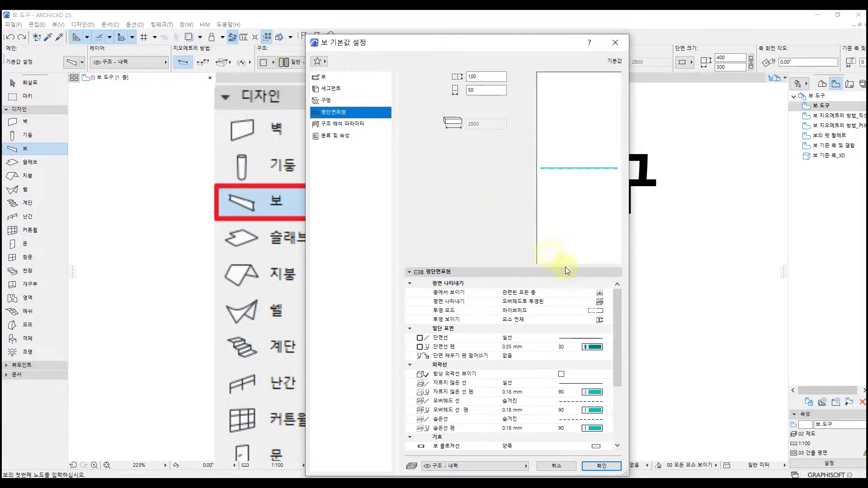
{"action": "left_click", "coordinate": [604, 295]}
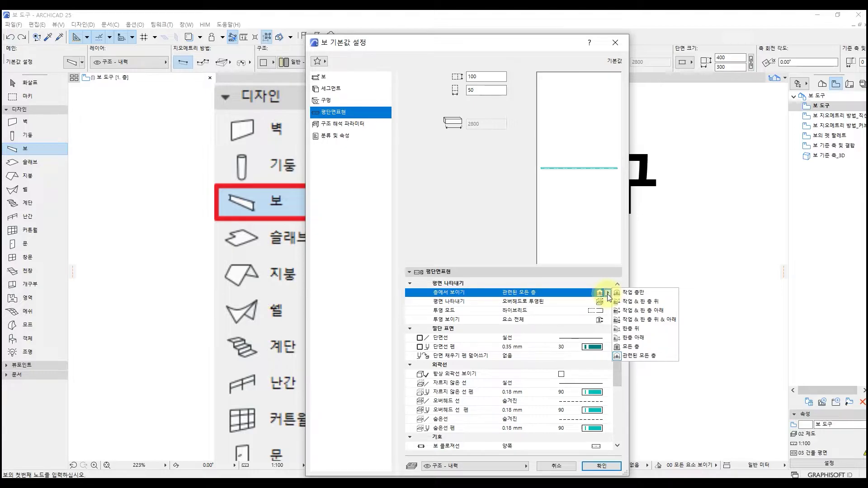
{"action": "left_click", "coordinate": [485, 252]}
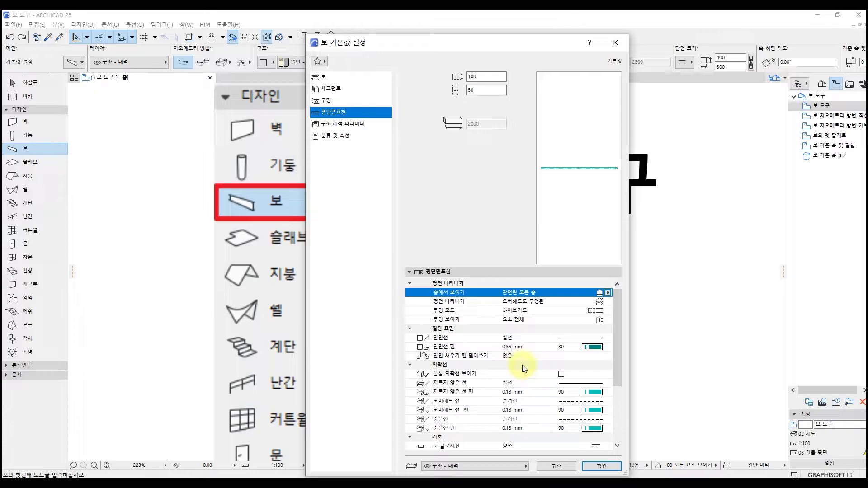
Examine the beam closure line options and the always-hide reference axis setting in the floor plan symbol settings
{"action": "left_click_drag", "start_coordinate": [618, 371], "coordinate": [616, 430]}
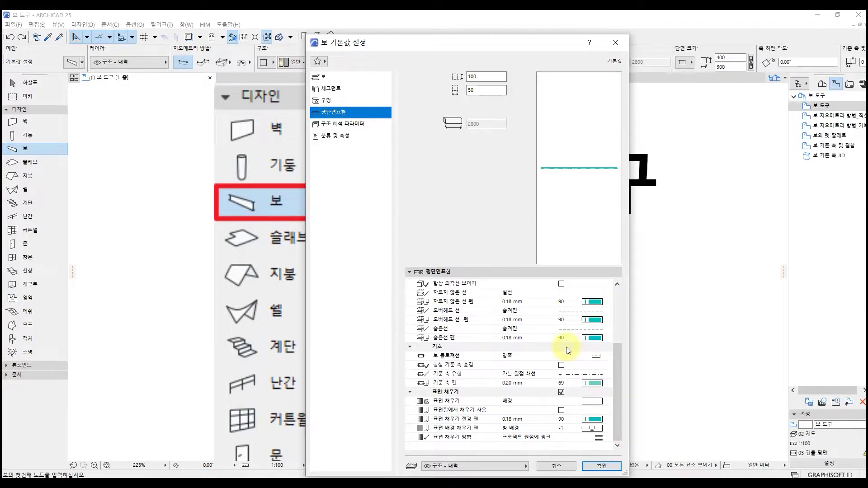
{"action": "left_click", "coordinate": [606, 357]}
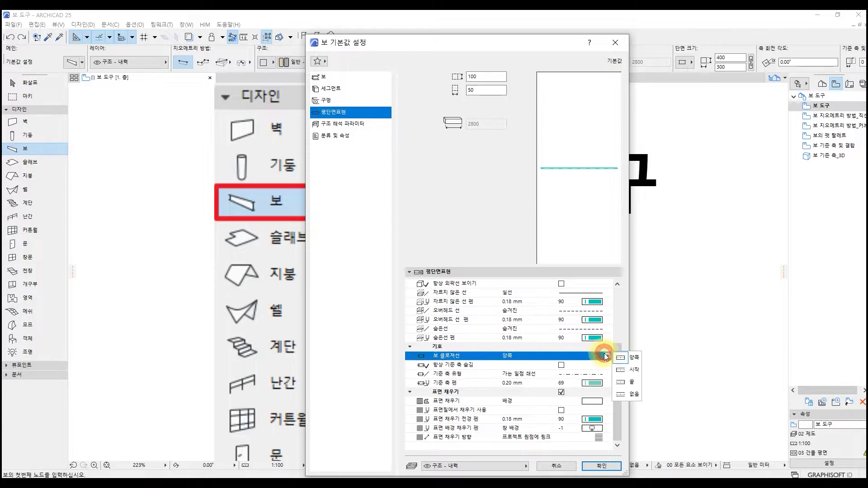
{"action": "left_click", "coordinate": [605, 356]}
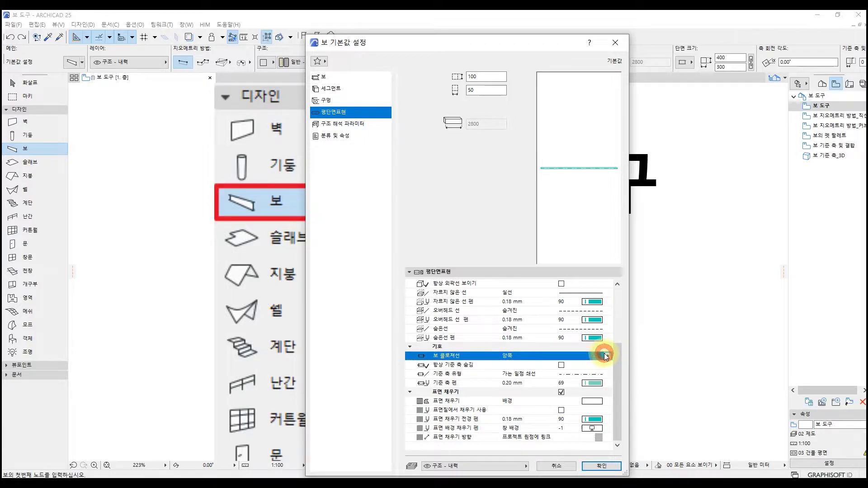
{"action": "left_click", "coordinate": [561, 367]}
{"action": "left_click", "coordinate": [561, 386]}
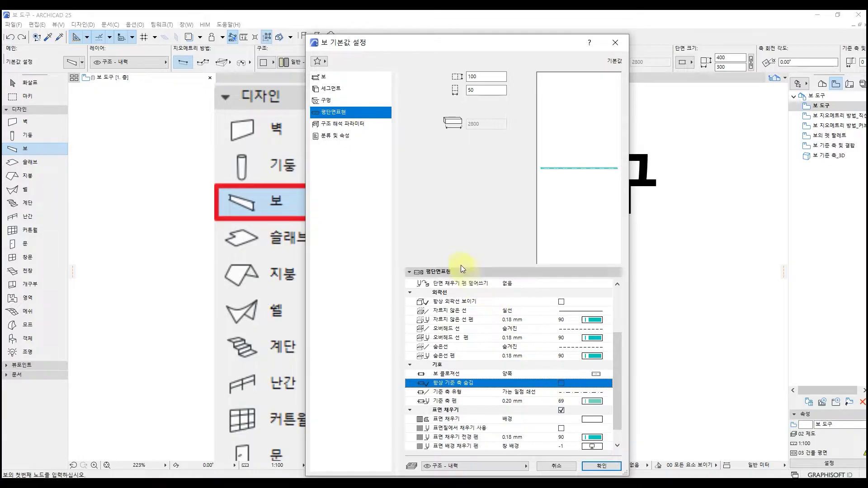
Review the structural analysis parameters and the classification properties, and close the beam default settings without saving
{"action": "left_click", "coordinate": [369, 125]}
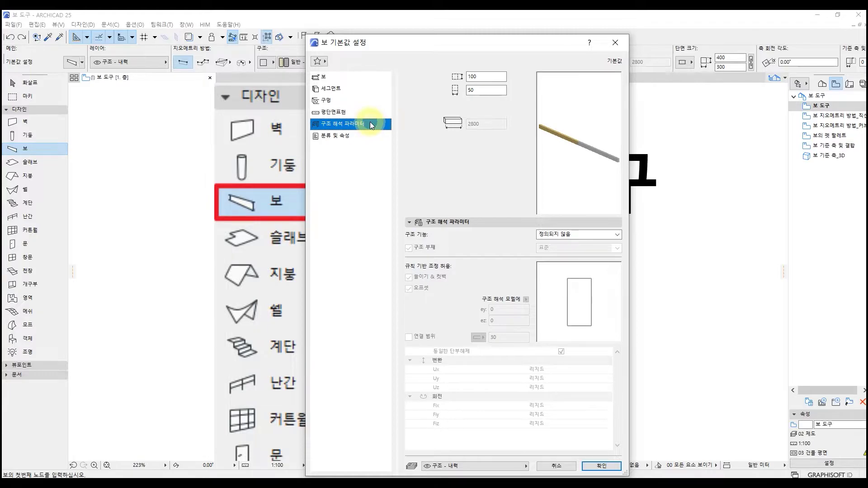
{"action": "left_click", "coordinate": [361, 136]}
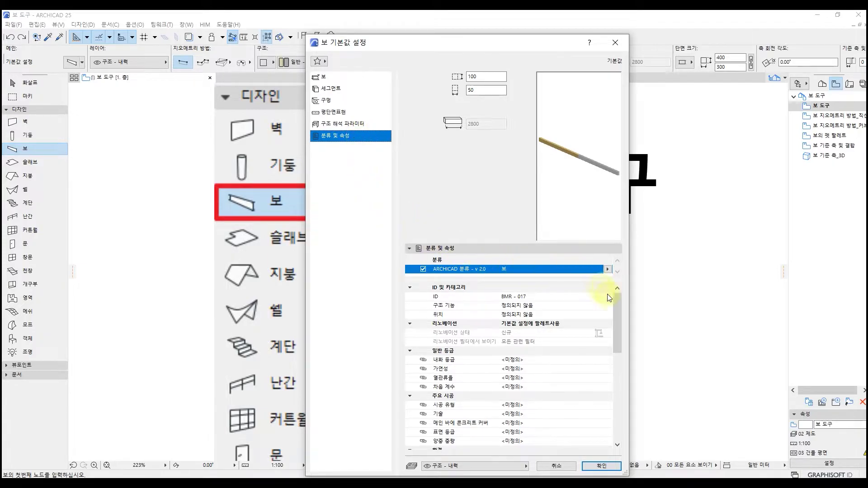
{"action": "left_click_drag", "start_coordinate": [617, 308], "coordinate": [654, 302]}
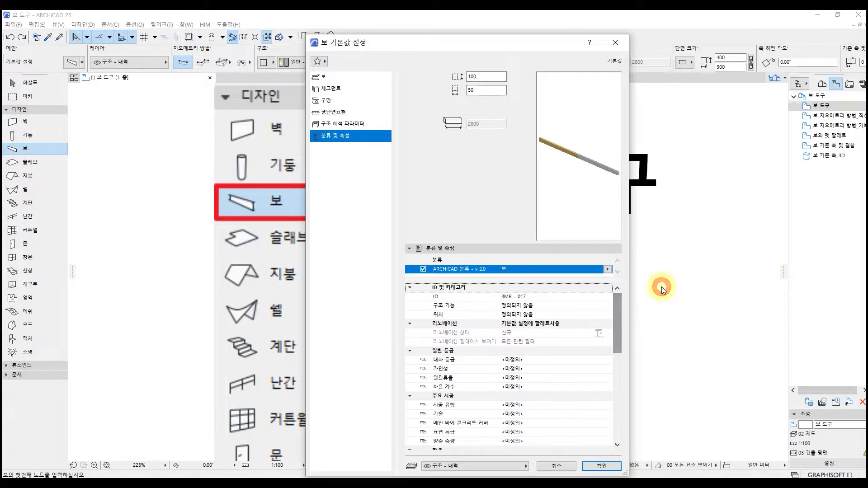
{"action": "left_click", "coordinate": [615, 42]}
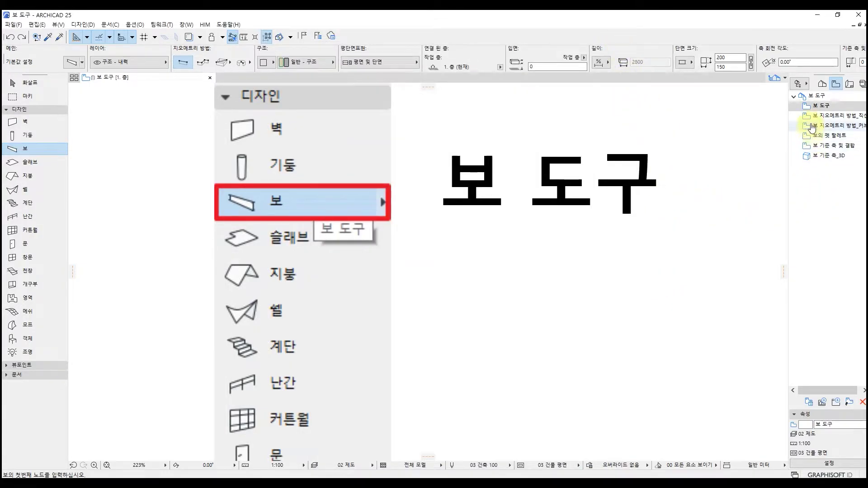
Open the 보 지오메트리 방법_직선형 view and draw a single beam about 800 mm long between the two markers beside 단일
{"action": "double_click", "coordinate": [812, 117]}
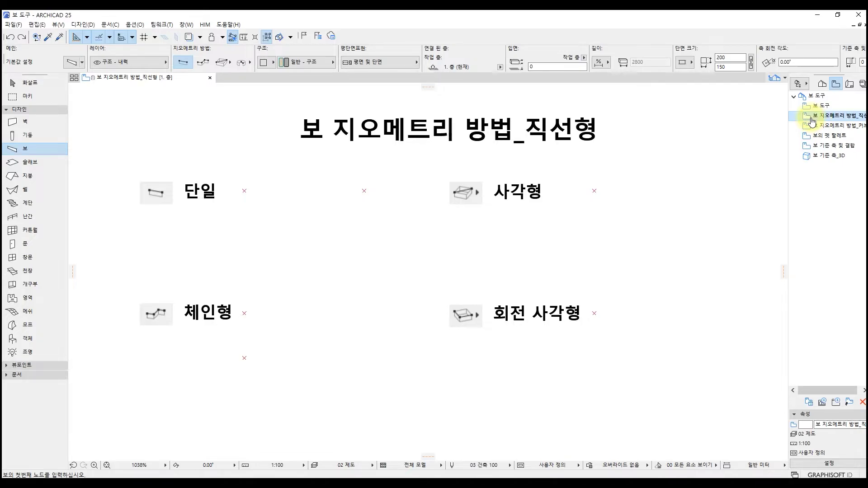
{"action": "left_click", "coordinate": [188, 67]}
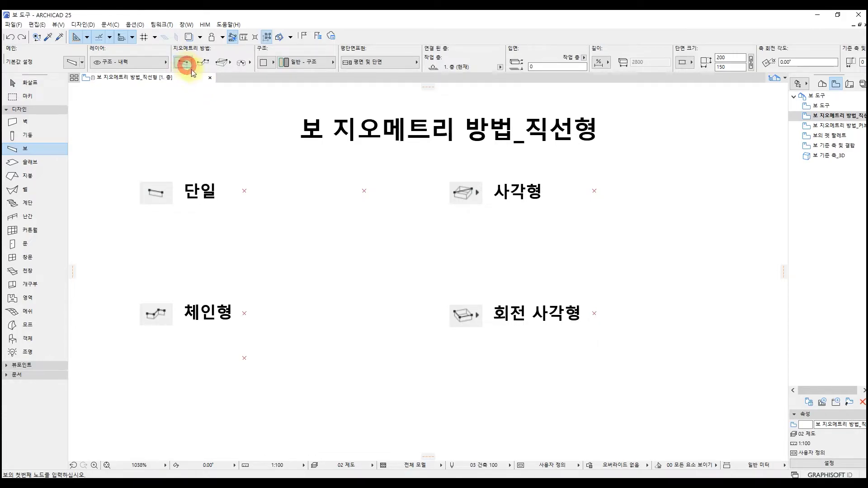
{"action": "left_click", "coordinate": [244, 191]}
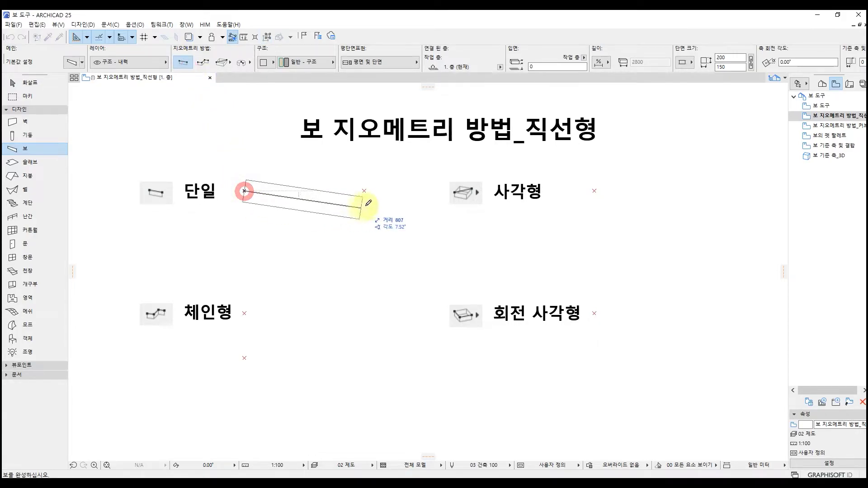
{"action": "left_click", "coordinate": [365, 190]}
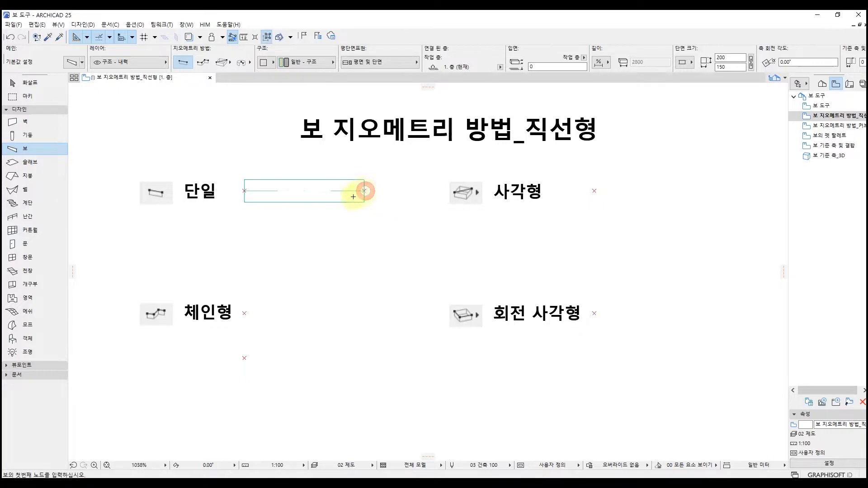
Check the length of the single beam in its selection settings, close them and deselect the beam
{"action": "left_click", "coordinate": [324, 198], "text": "shift"}
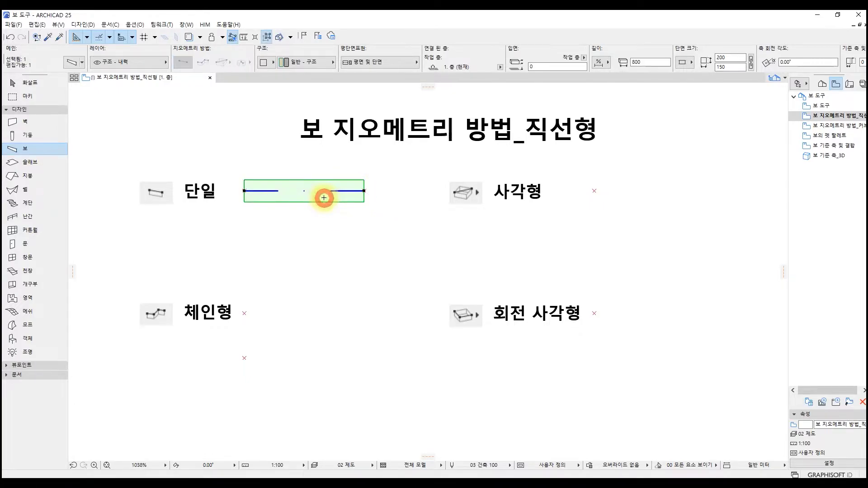
{"action": "left_click", "coordinate": [72, 63]}
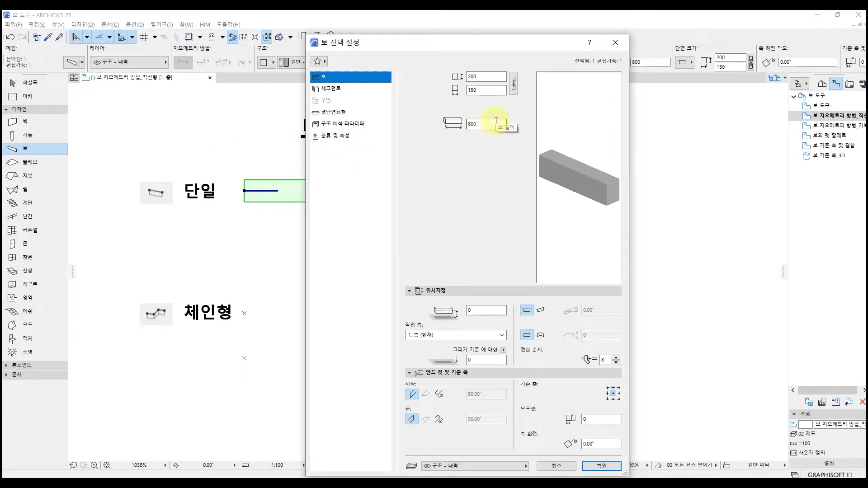
{"action": "left_click", "coordinate": [617, 43]}
{"action": "left_click", "coordinate": [299, 238]}
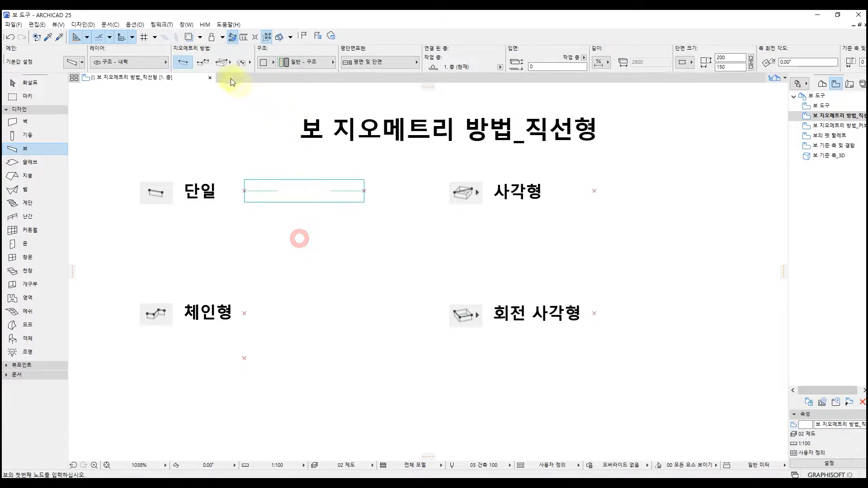
Draw a chained beam from the upper 체인형 marker as an open arch of five straight pieces
{"action": "left_click", "coordinate": [203, 62]}
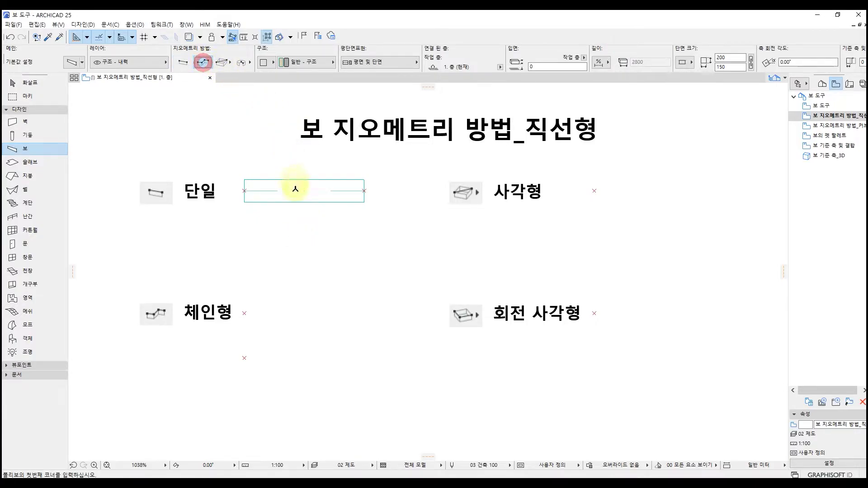
{"action": "left_click", "coordinate": [244, 312]}
{"action": "left_click", "coordinate": [249, 263]}
{"action": "left_click", "coordinate": [272, 240]}
{"action": "left_click", "coordinate": [335, 245]}
{"action": "left_click", "coordinate": [366, 281]}
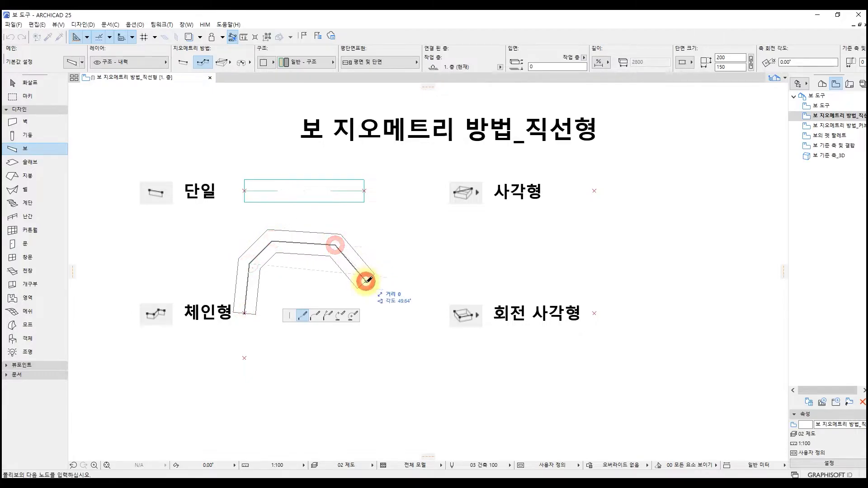
{"action": "double_click", "coordinate": [375, 318]}
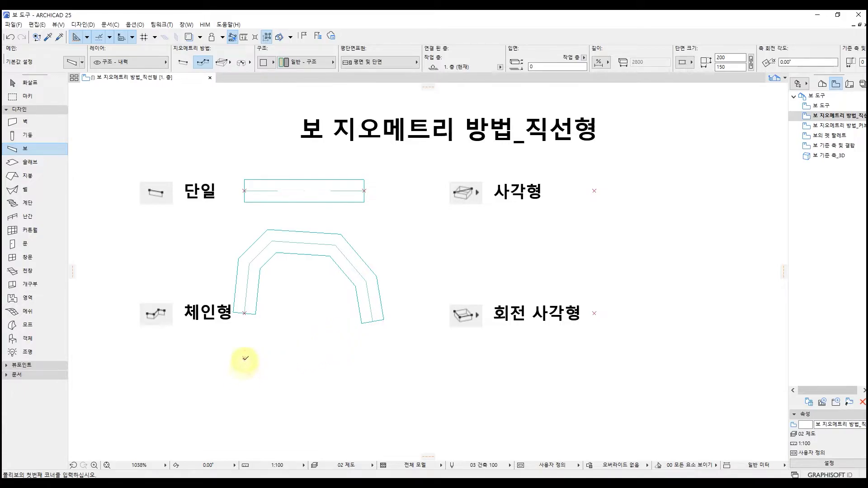
Lay out a second chained beam of seven zigzag pieces from the lower 체인형 marker
{"action": "left_click", "coordinate": [244, 358]}
{"action": "left_click", "coordinate": [217, 375]}
{"action": "left_click", "coordinate": [272, 426]}
{"action": "left_click", "coordinate": [314, 427]}
{"action": "left_click", "coordinate": [317, 396]}
{"action": "left_click", "coordinate": [318, 354]}
{"action": "left_click", "coordinate": [360, 355]}
{"action": "left_click", "coordinate": [407, 400]}
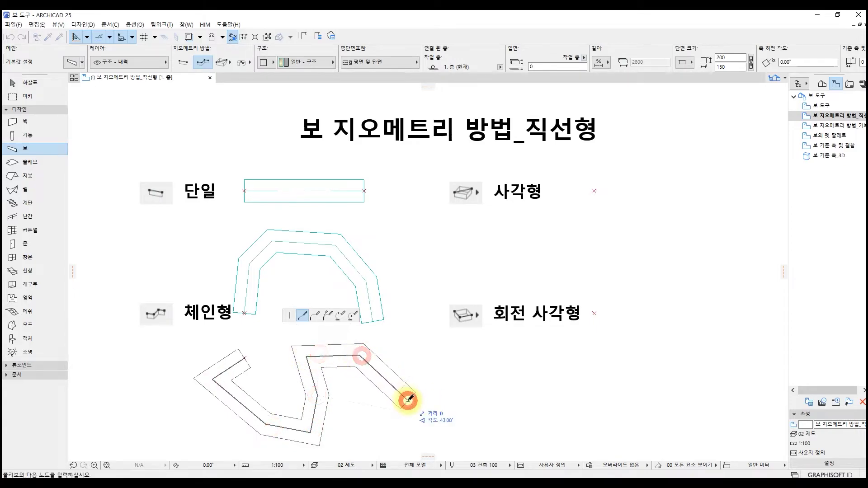
Remove the last three nodes of the chained beam in progress and finish it at the remaining end node
{"action": "key", "text": "BackSpace"}
{"action": "key", "text": "BackSpace"}
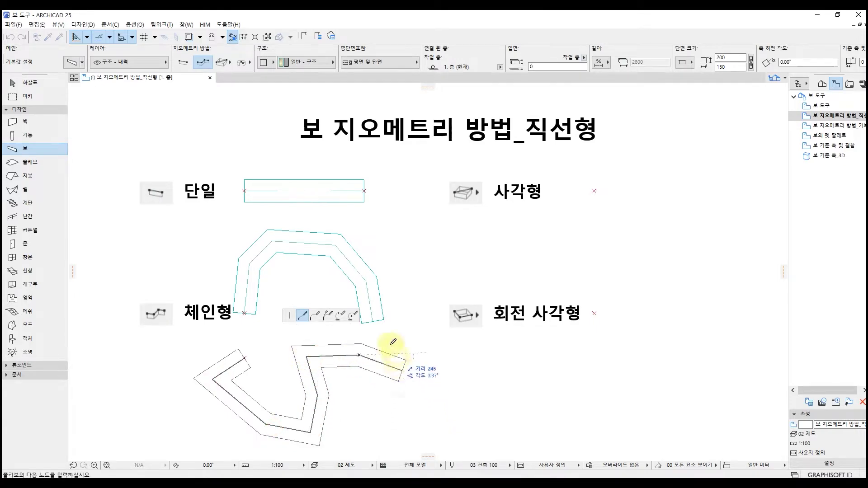
{"action": "key", "text": "BackSpace"}
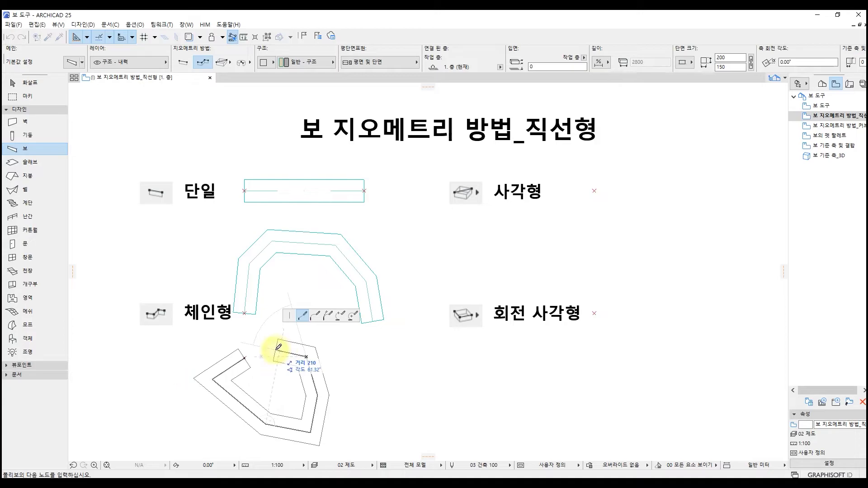
{"action": "left_click", "coordinate": [317, 396]}
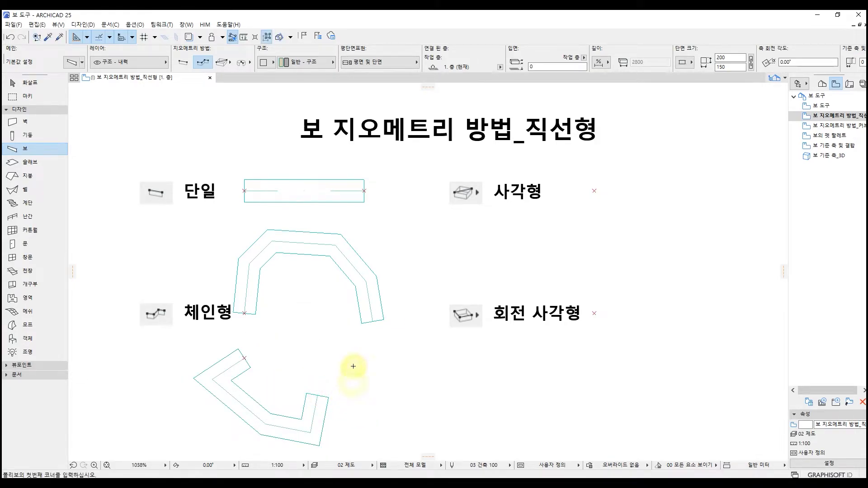
Draw a closed rectangular beam with the rectangular geometry method, starting from the marker beside 사각형
{"action": "left_click", "coordinate": [224, 66]}
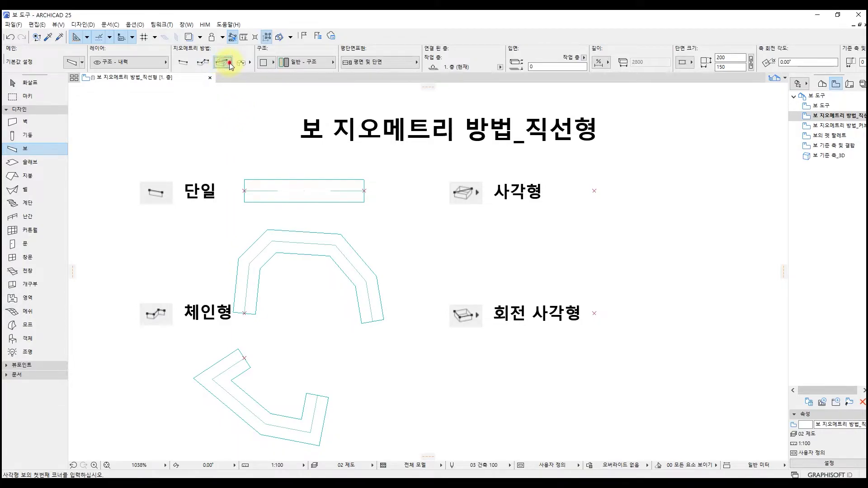
{"action": "left_click", "coordinate": [231, 66]}
{"action": "left_click", "coordinate": [239, 55]}
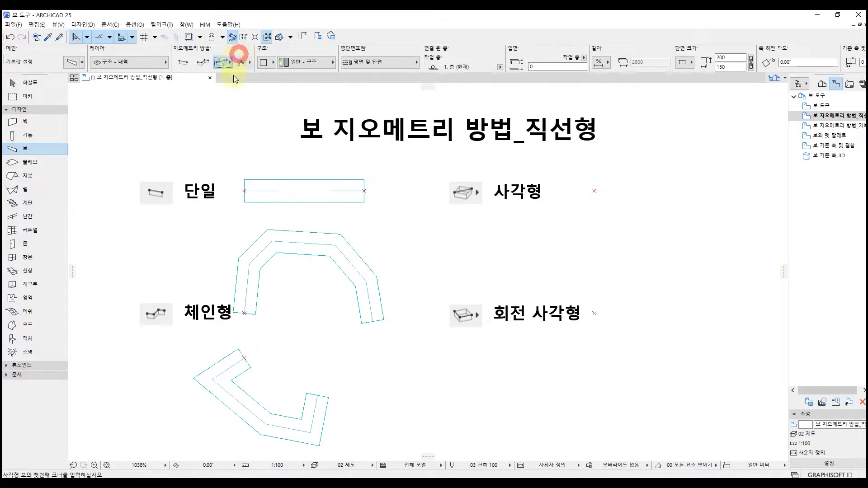
{"action": "left_click", "coordinate": [594, 190]}
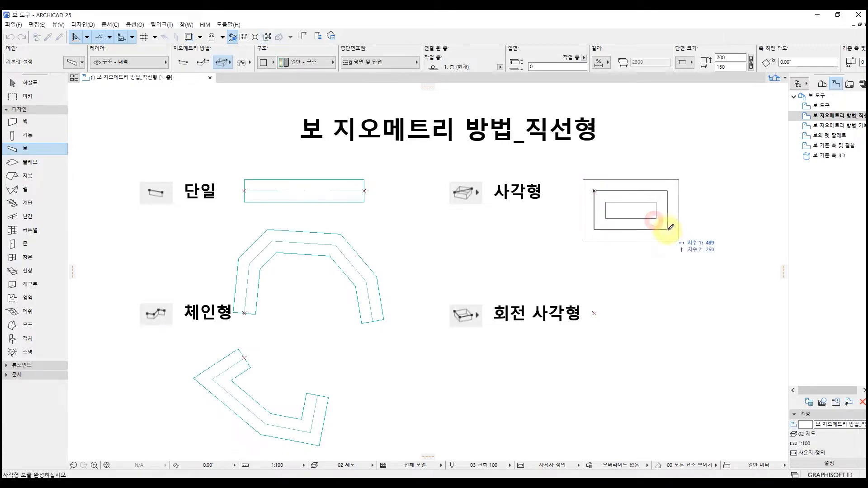
{"action": "left_click", "coordinate": [688, 249]}
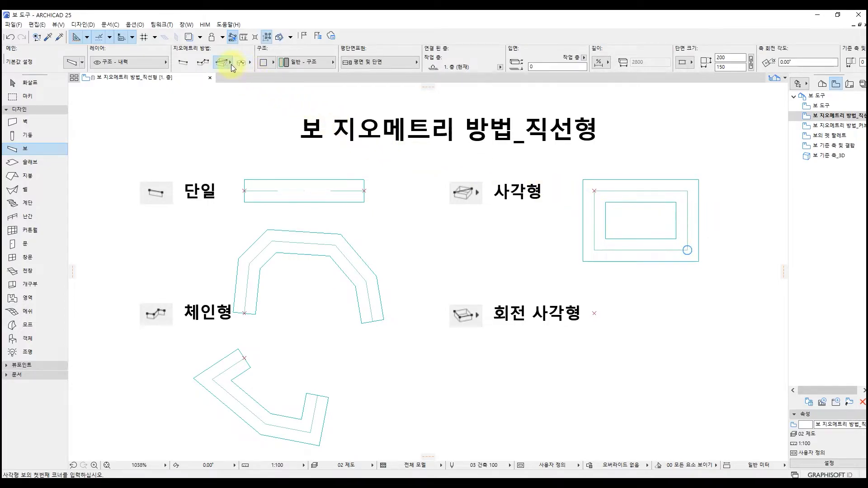
Draw a tilted four-sided beam with the rotated rectangular geometry method, starting from the marker beside 회전 사각형
{"action": "left_click", "coordinate": [257, 59]}
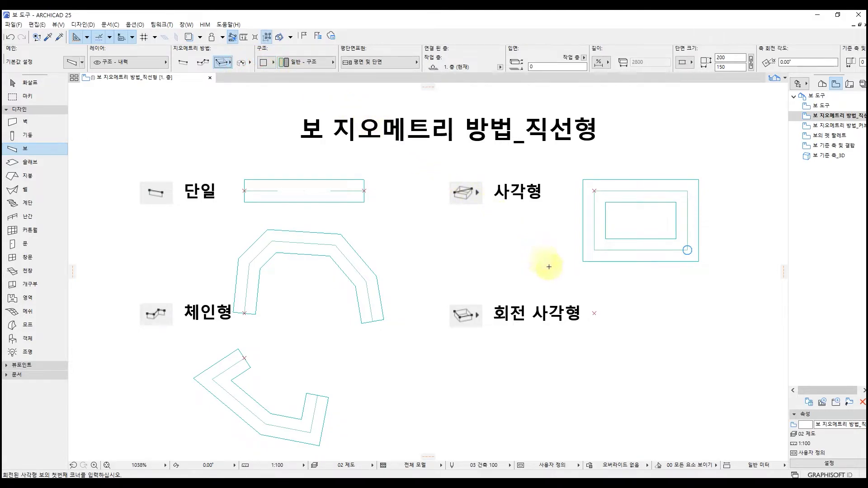
{"action": "left_click", "coordinate": [594, 313]}
{"action": "left_click", "coordinate": [711, 281]}
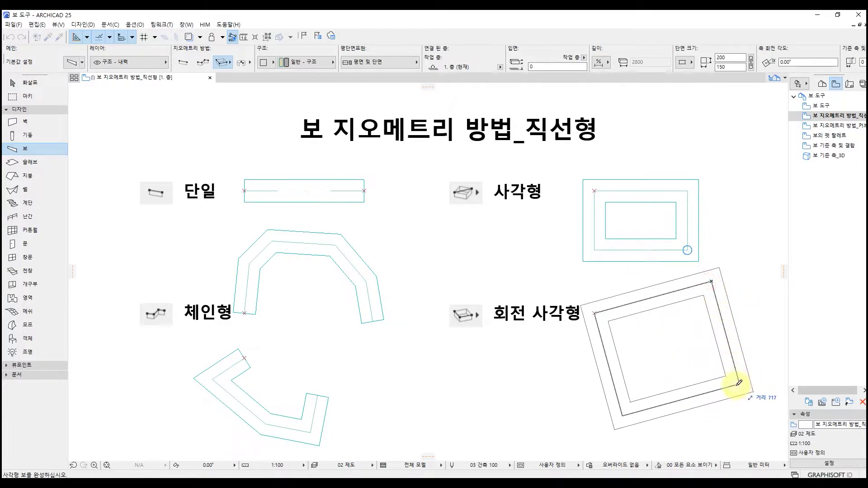
{"action": "left_click", "coordinate": [739, 382]}
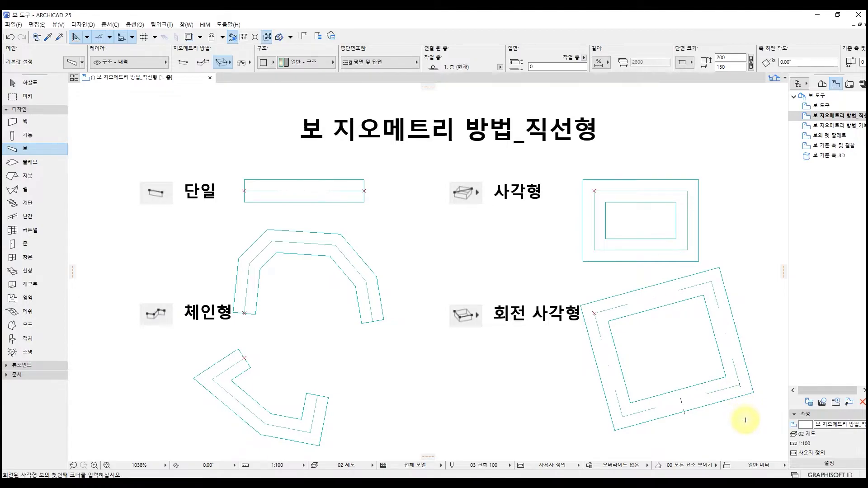
Open the 보 지오메트리 방법_커브형 view and draw a three-quarter arc beam, radius about 257, centred on the first 중심점 및 반지름 marker
{"action": "left_click", "coordinate": [819, 129]}
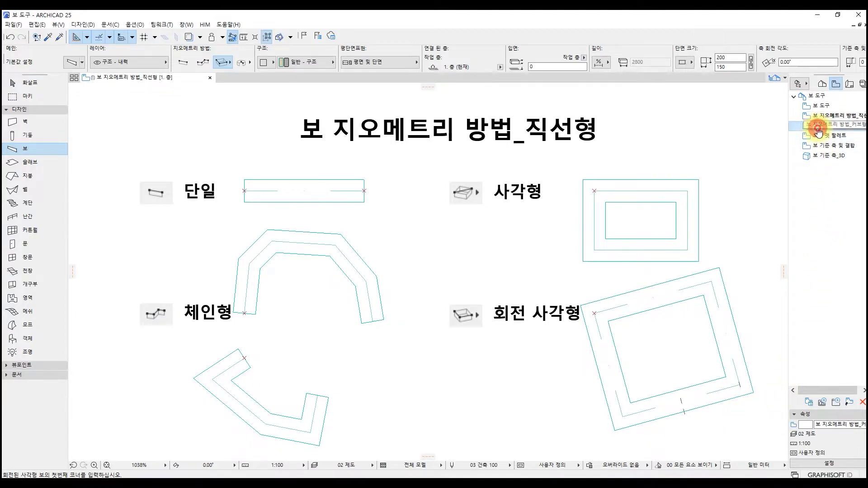
{"action": "double_click", "coordinate": [819, 130]}
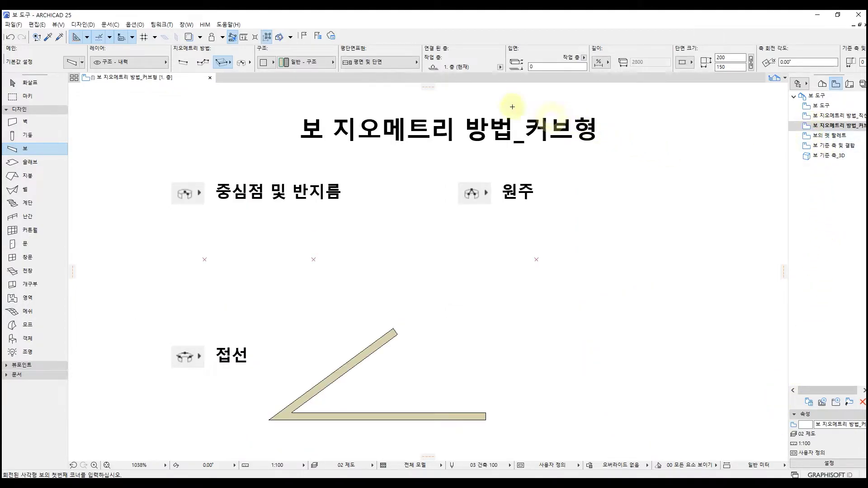
{"action": "left_click", "coordinate": [252, 63]}
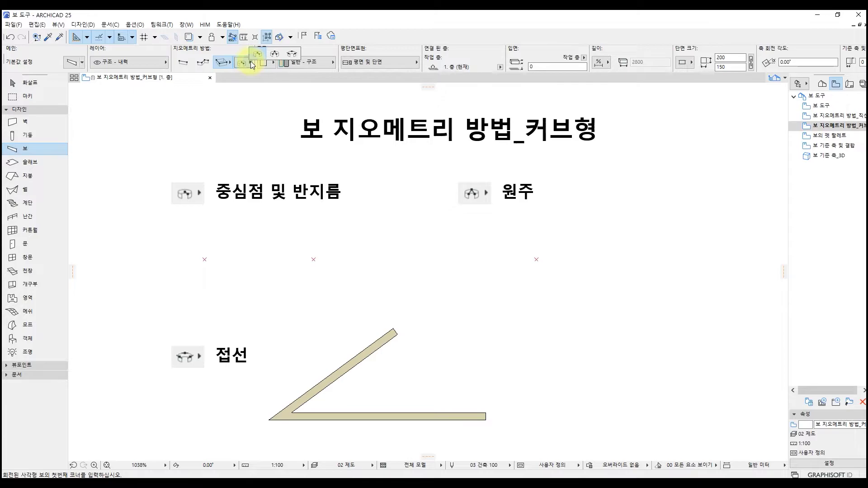
{"action": "left_click", "coordinate": [260, 56]}
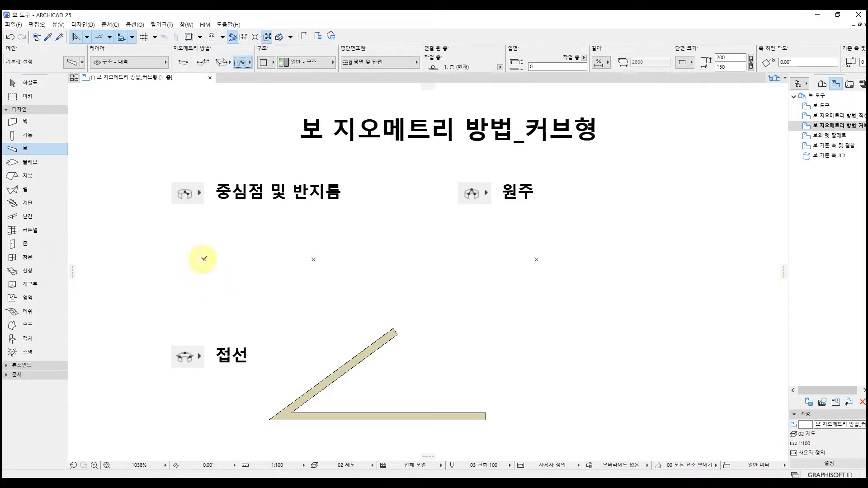
{"action": "left_click", "coordinate": [205, 258]}
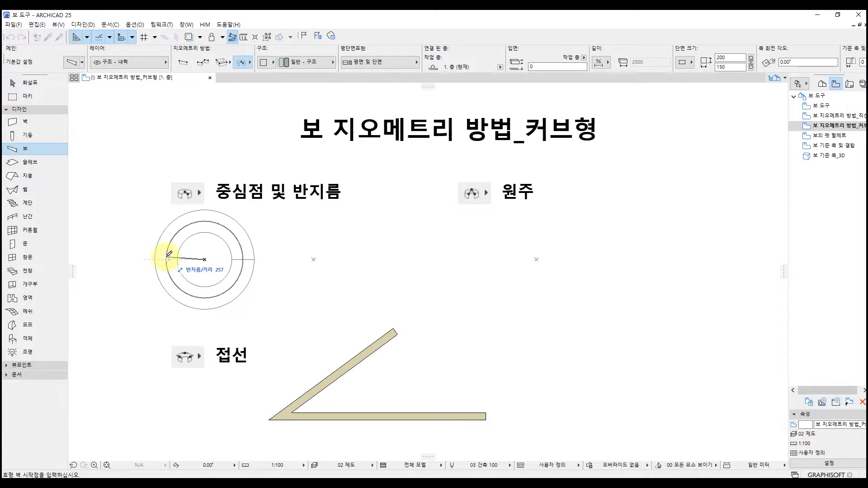
{"action": "left_click", "coordinate": [169, 255]}
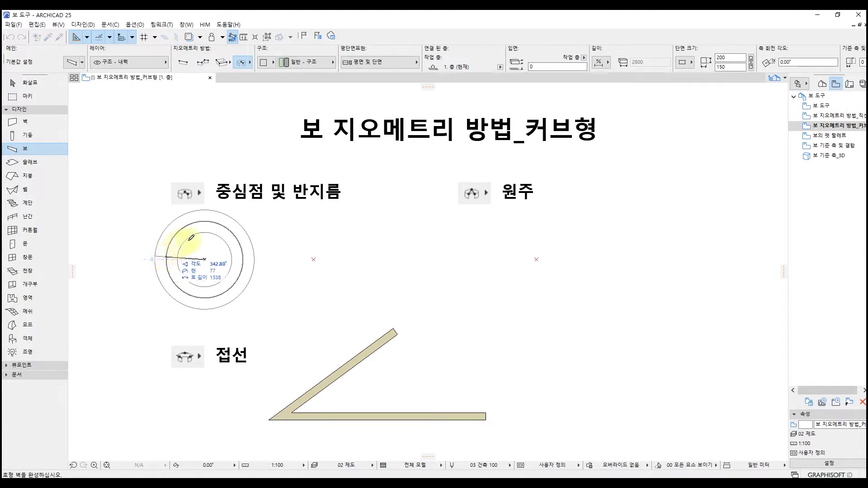
{"action": "left_click", "coordinate": [207, 297]}
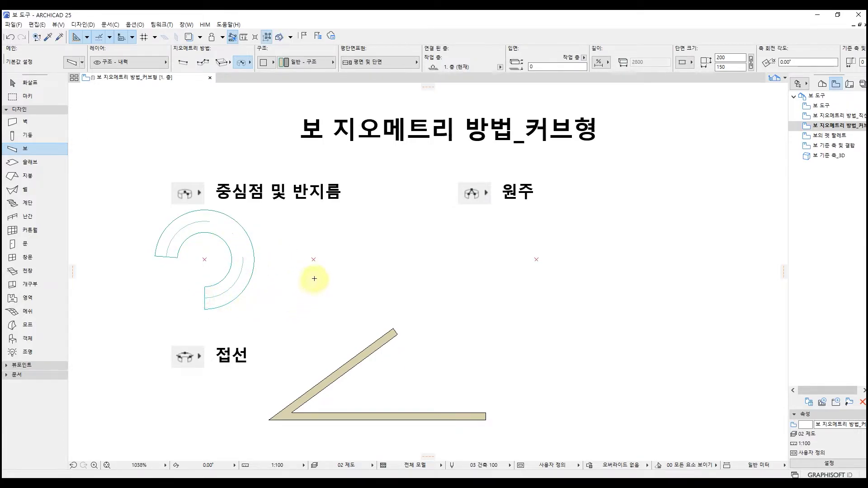
Draw a full-circle beam by centre and radius around the second 중심점 및 반지름 marker, leaving no further beam in progress
{"action": "left_click", "coordinate": [313, 259]}
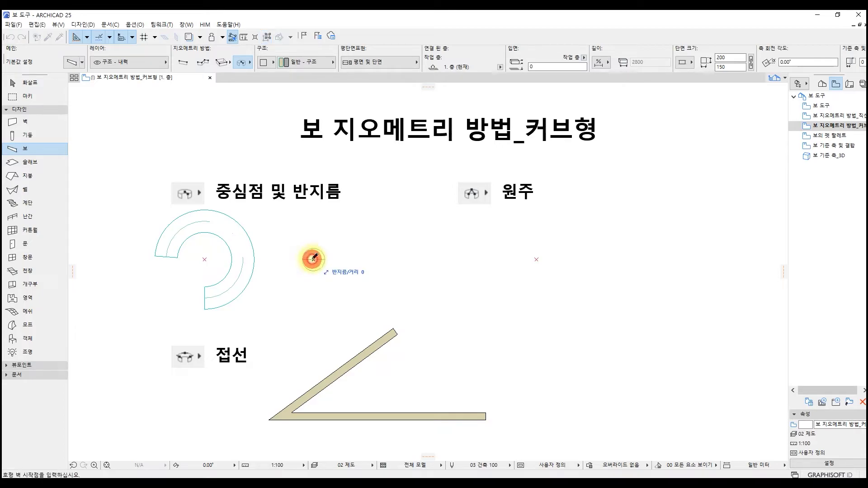
{"action": "left_click", "coordinate": [357, 254]}
{"action": "left_click", "coordinate": [357, 254]}
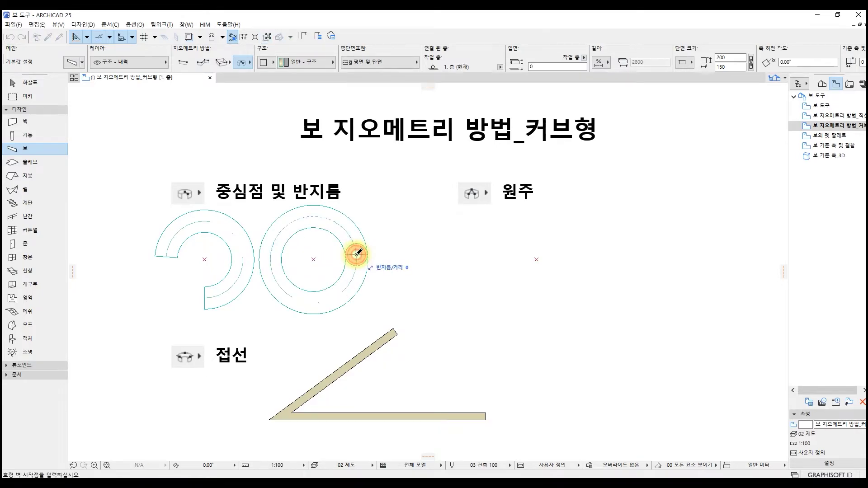
{"action": "key", "text": "Escape"}
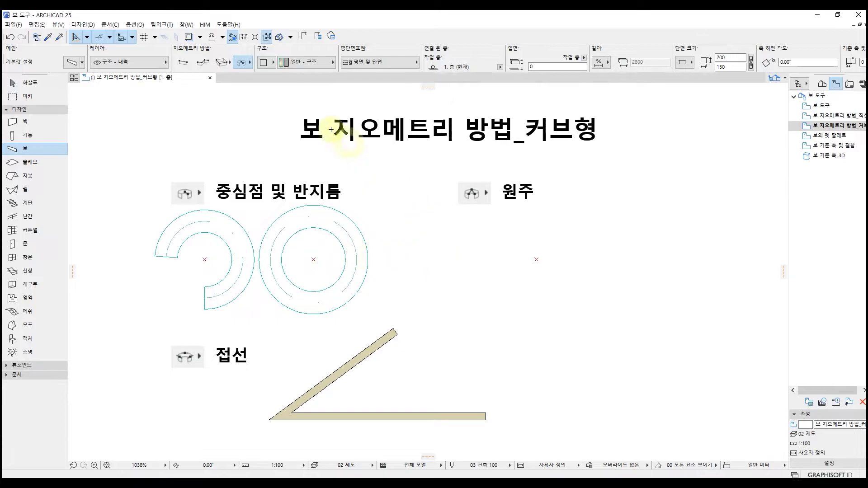
Draw a full-circle beam through three circumference points, starting and closing at the marker below 원주
{"action": "left_click", "coordinate": [249, 63]}
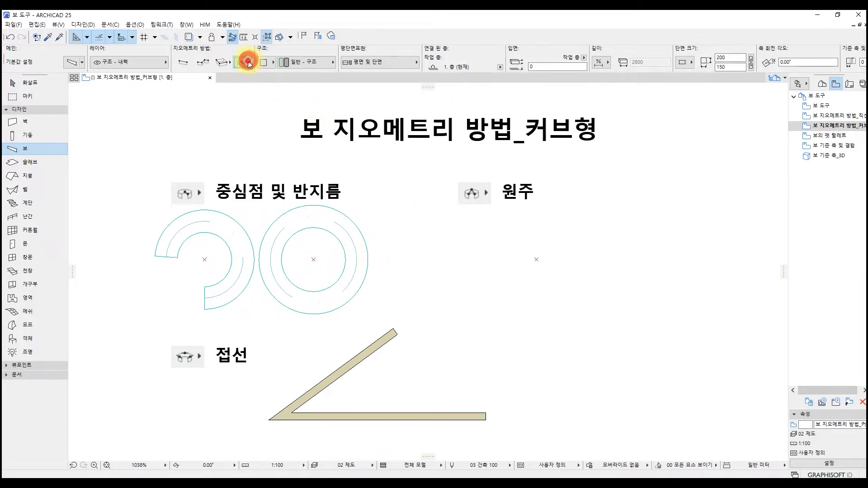
{"action": "left_click", "coordinate": [273, 53]}
{"action": "left_click", "coordinate": [538, 259]}
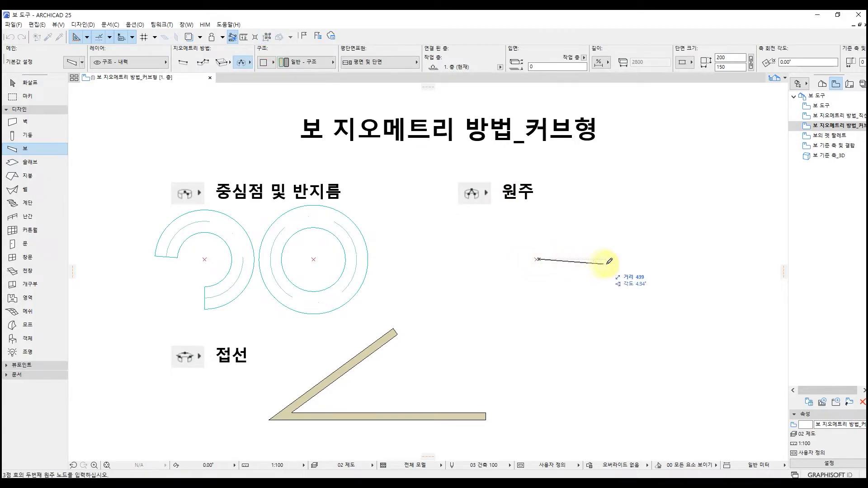
{"action": "left_click", "coordinate": [659, 260]}
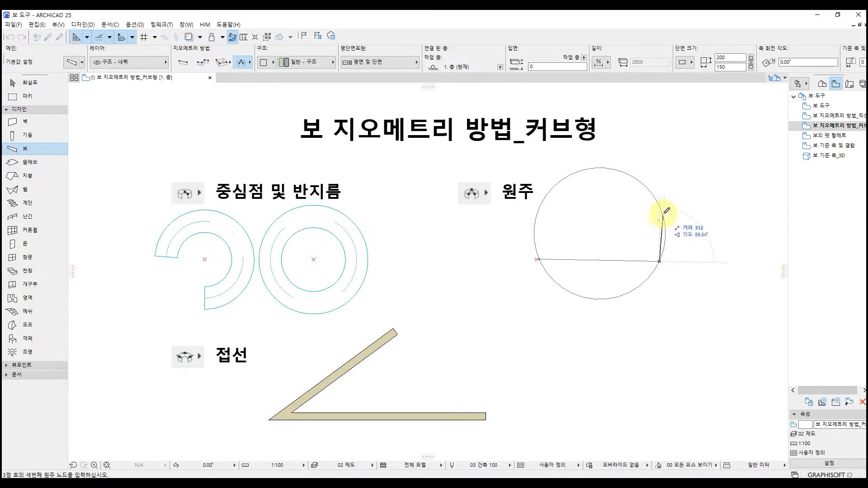
{"action": "left_click", "coordinate": [663, 228]}
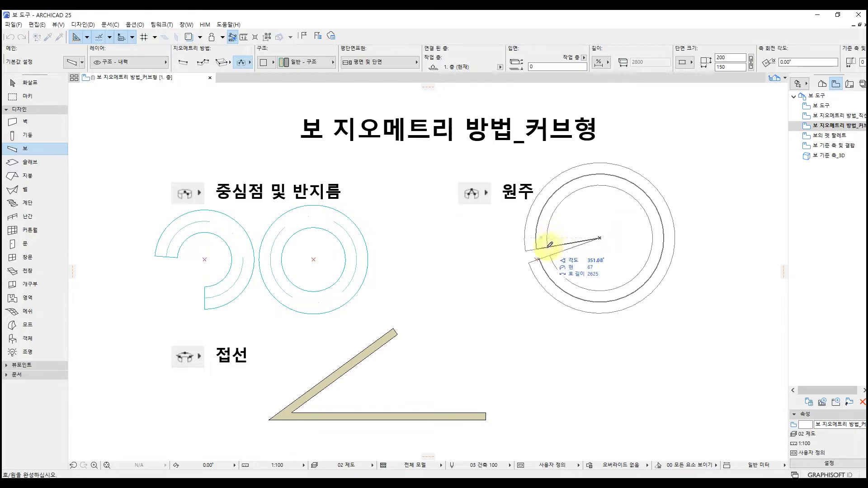
{"action": "left_click", "coordinate": [537, 259]}
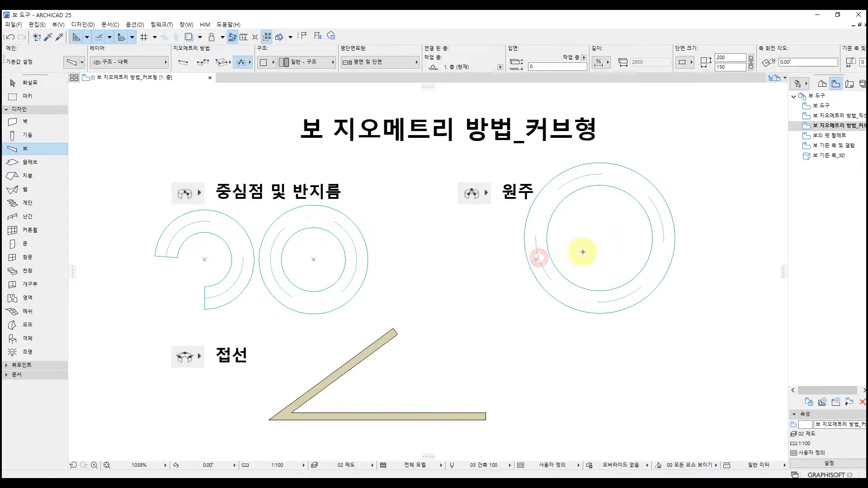
Draw a full-circle beam with the tangential method, tangent to the inner edges of both arms of the angled element beside 접선
{"action": "left_click", "coordinate": [248, 62]}
{"action": "left_click_drag", "start_coordinate": [249, 62], "coordinate": [288, 57]}
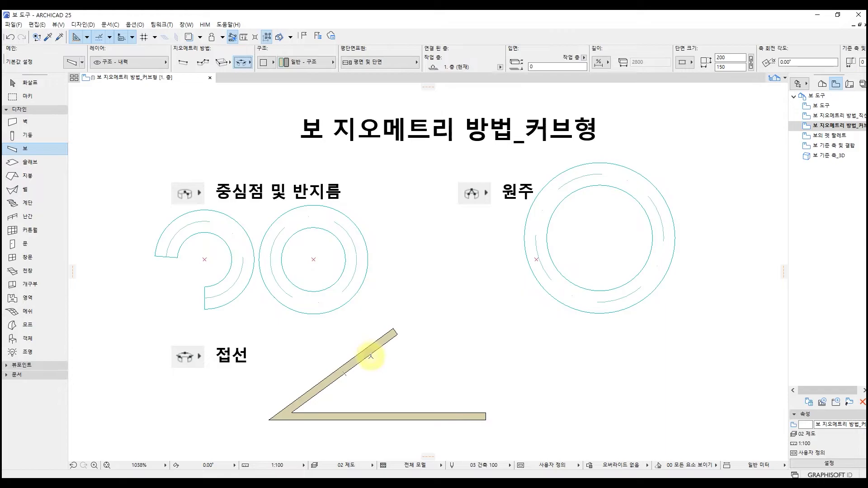
{"action": "left_click", "coordinate": [344, 373]}
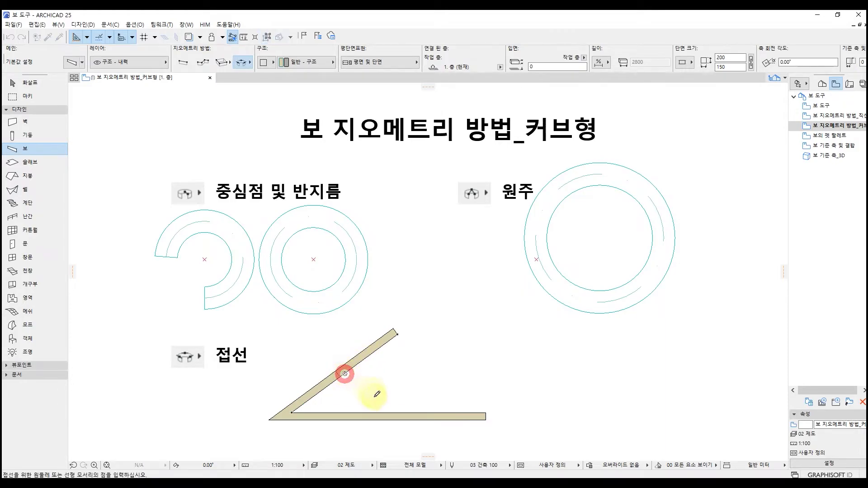
{"action": "left_click", "coordinate": [384, 412]}
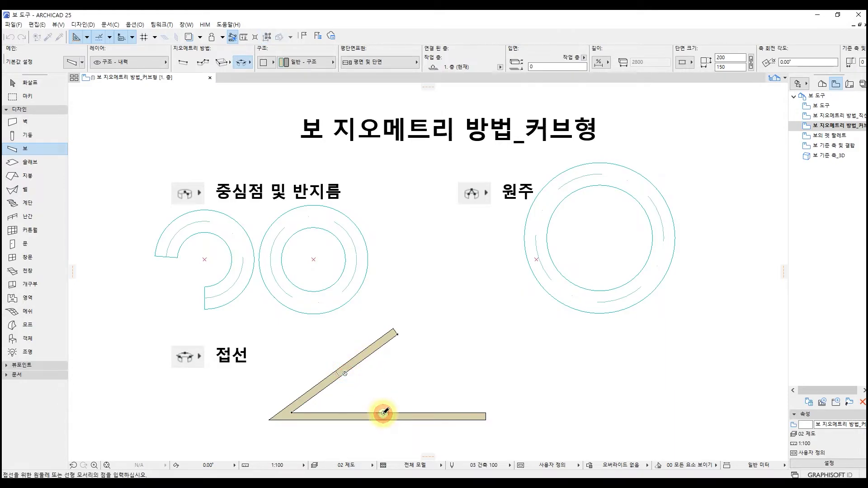
{"action": "left_click", "coordinate": [446, 364]}
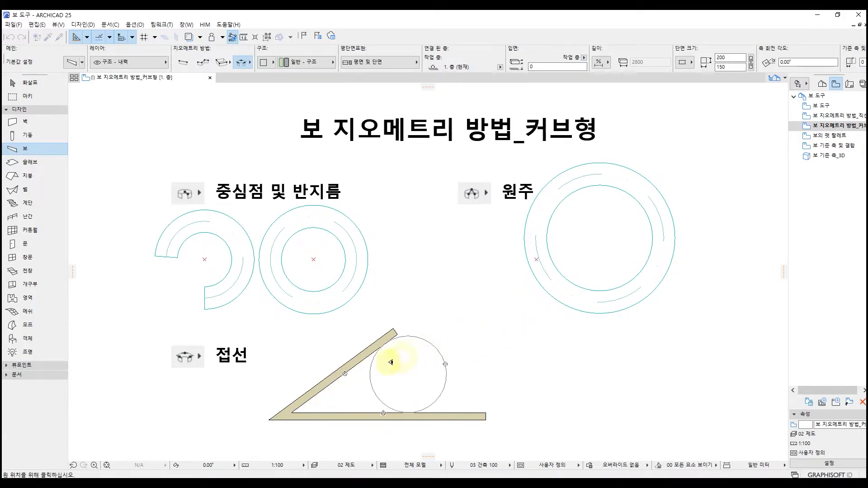
{"action": "left_click", "coordinate": [380, 367]}
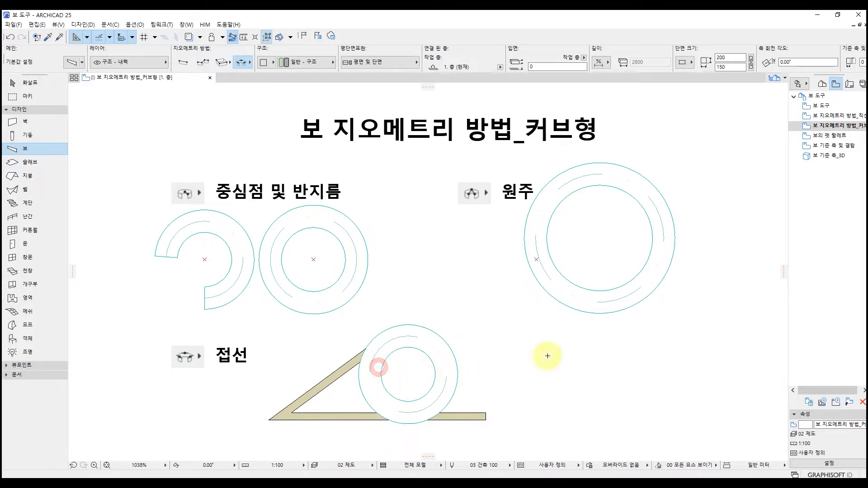
Open the 보의 펫 팔레트 view and stretch the 세그먼트 분할 beam's right end up and inward to a length of about 1596
{"action": "double_click", "coordinate": [828, 141]}
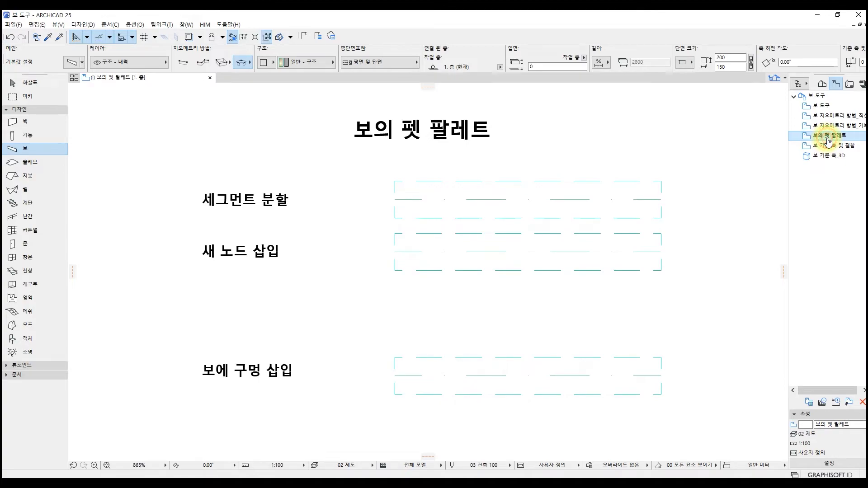
{"action": "left_click", "coordinate": [476, 200]}
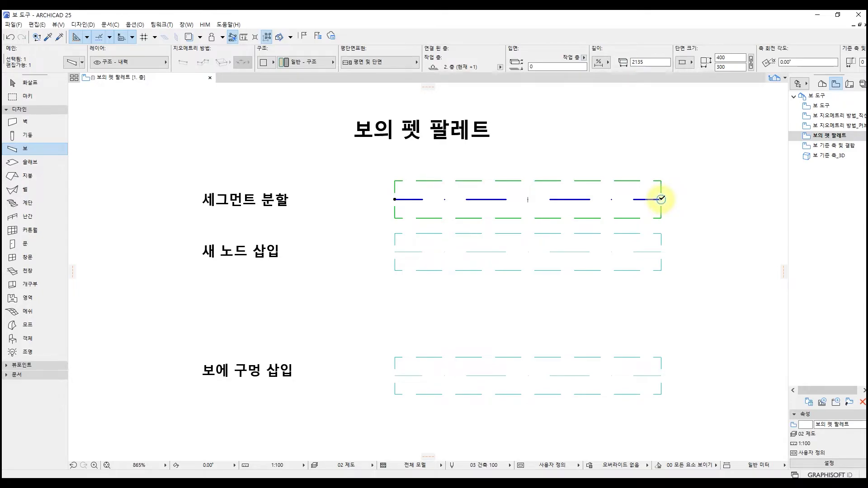
{"action": "left_click", "coordinate": [661, 199]}
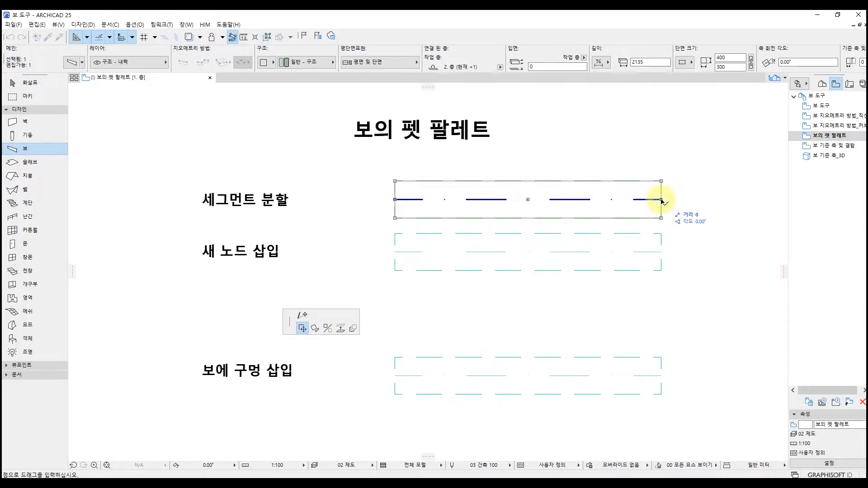
{"action": "left_click", "coordinate": [302, 323]}
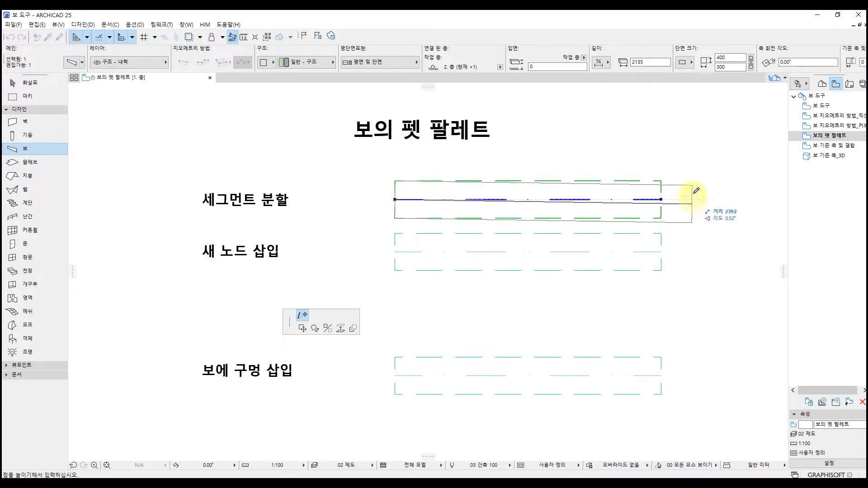
{"action": "left_click", "coordinate": [595, 172]}
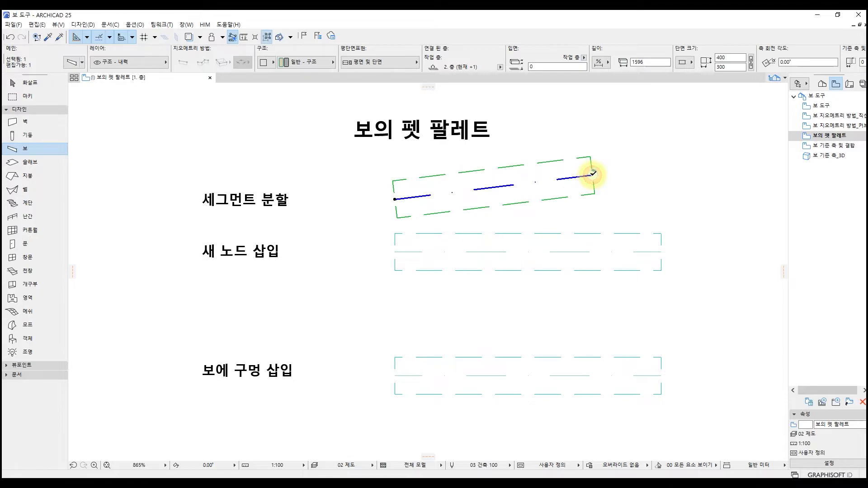
Split the tilted 세그먼트 분할 beam into two segments at a point about two-thirds along from its left end
{"action": "left_click", "coordinate": [573, 177]}
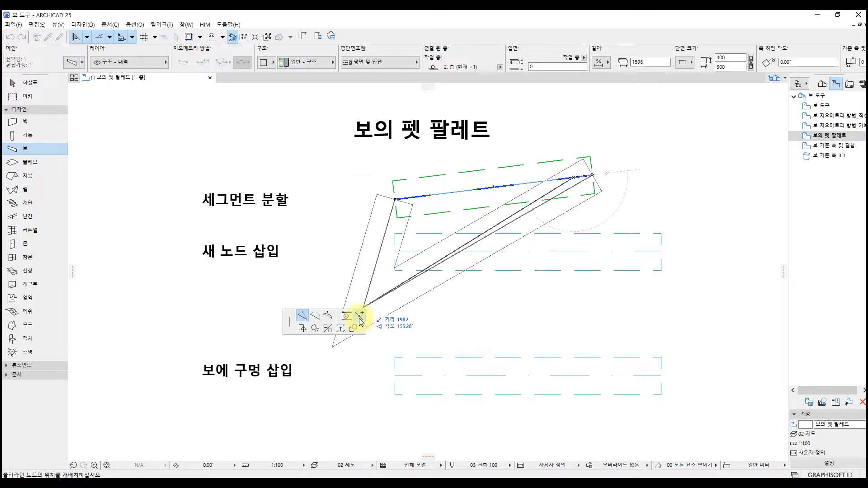
{"action": "left_click", "coordinate": [299, 319]}
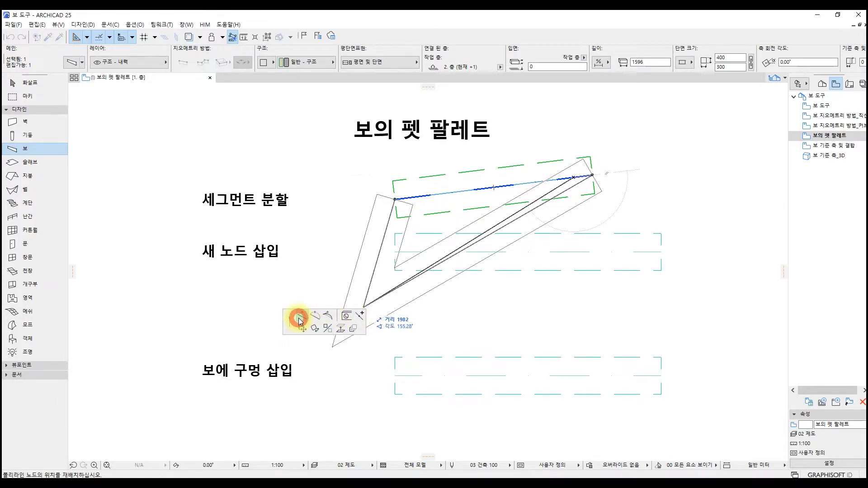
{"action": "left_click", "coordinate": [530, 180]}
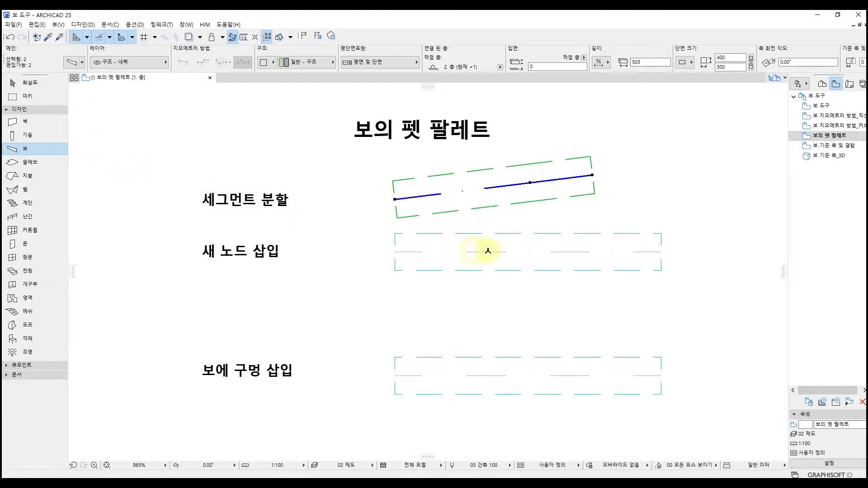
Insert a new node on the 새 노드 삽입 beam's reference line, about two-thirds along from its left end
{"action": "left_click", "coordinate": [639, 296]}
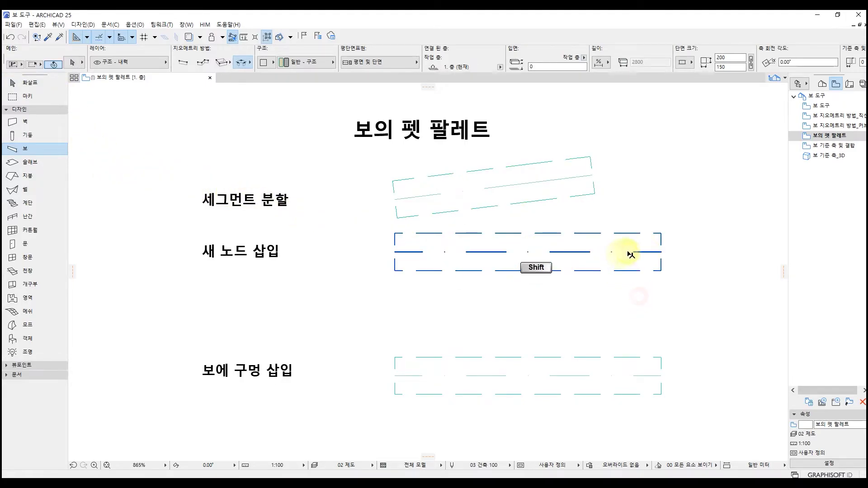
{"action": "left_click", "coordinate": [655, 251], "text": "shift"}
{"action": "left_click", "coordinate": [571, 252]}
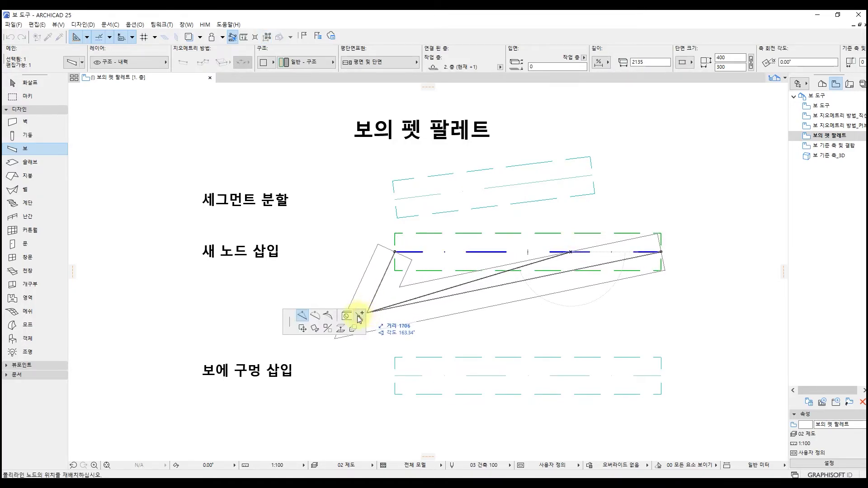
{"action": "left_click", "coordinate": [359, 316]}
{"action": "left_click", "coordinate": [568, 251]}
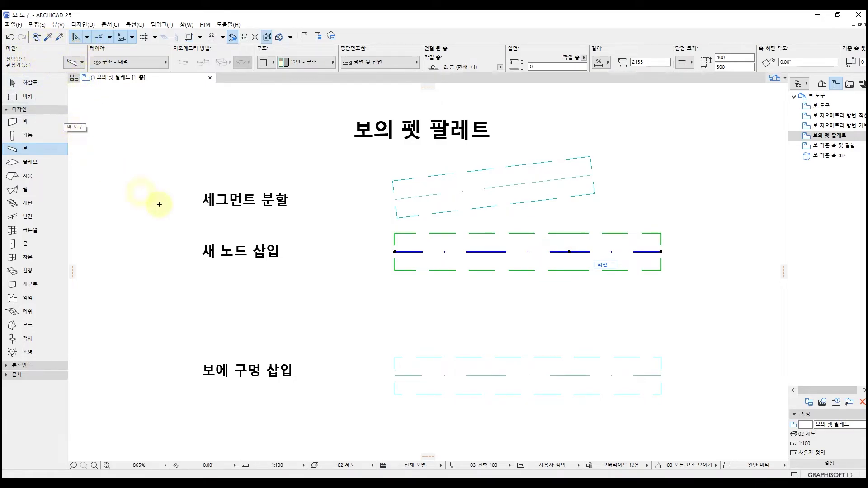
{"action": "left_click", "coordinate": [500, 315]}
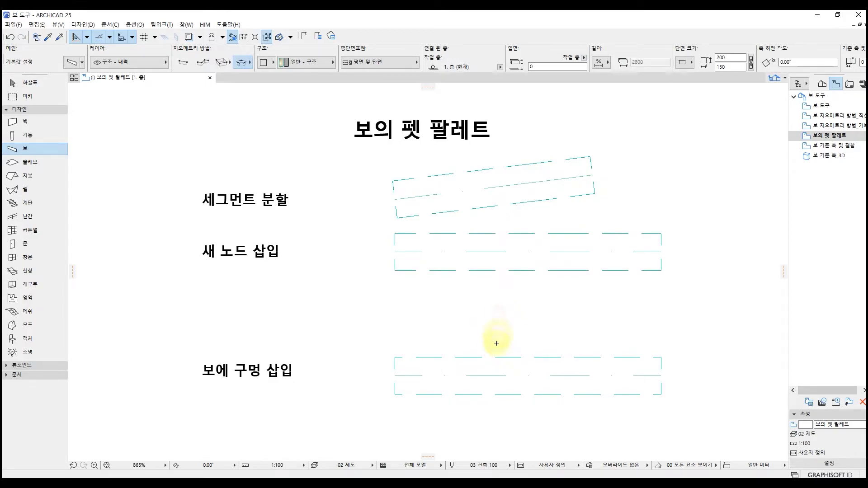
Insert a 100 by 100 rectangular hole near the left end of the 보에 구멍 삽입 beam, with its position set to 0
{"action": "left_click", "coordinate": [483, 375], "text": "shift"}
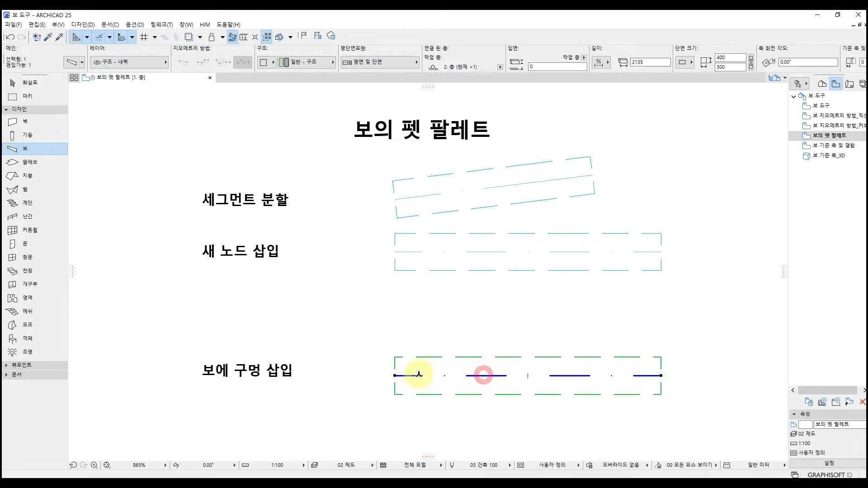
{"action": "left_click", "coordinate": [417, 376]}
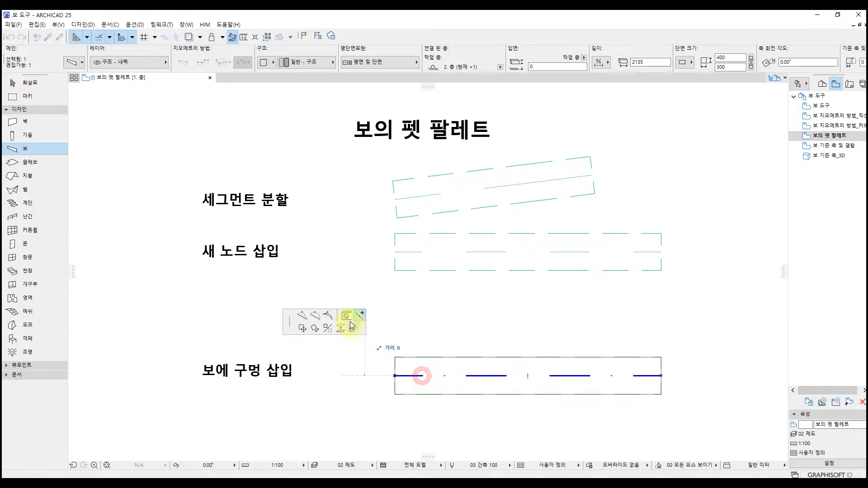
{"action": "left_click", "coordinate": [348, 316]}
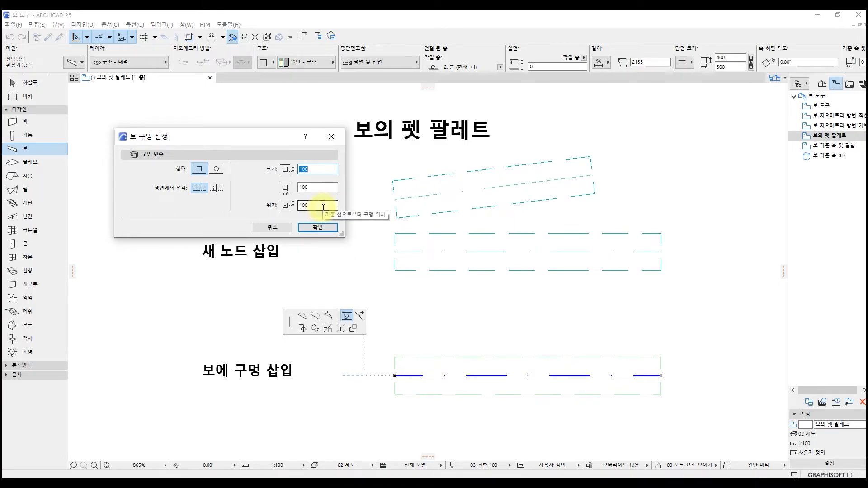
{"action": "left_click_drag", "start_coordinate": [322, 207], "coordinate": [293, 206]}
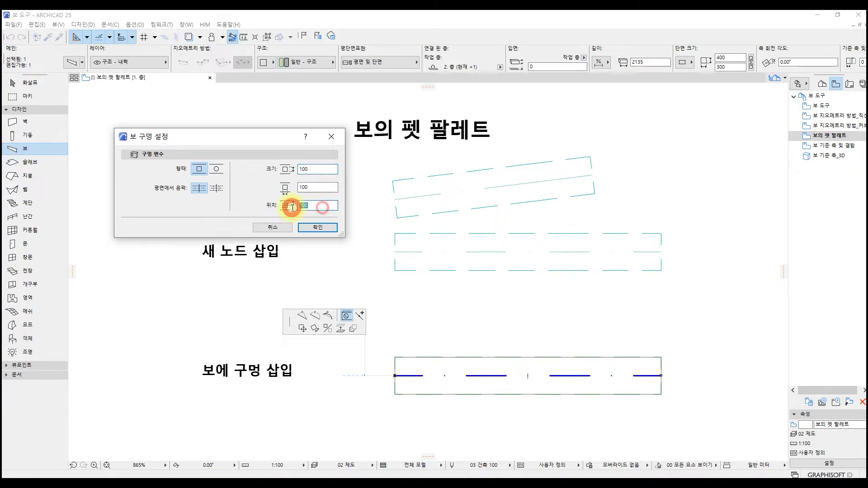
{"action": "type", "text": "0"}
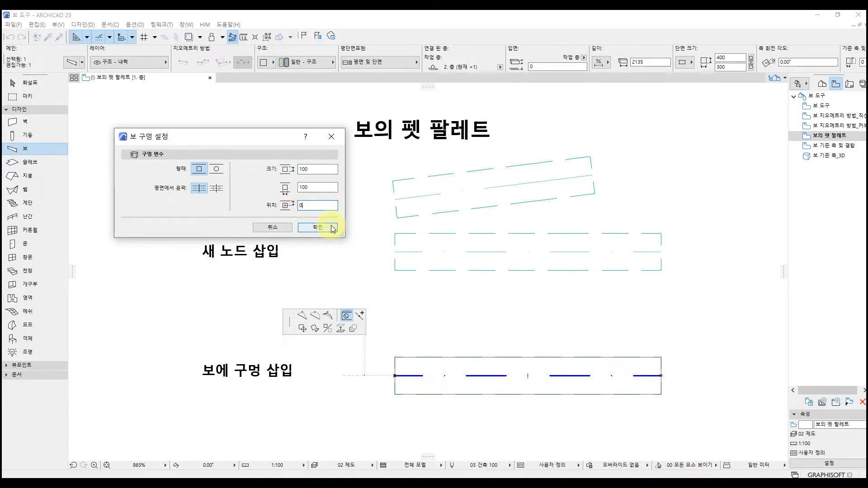
{"action": "left_click", "coordinate": [332, 227]}
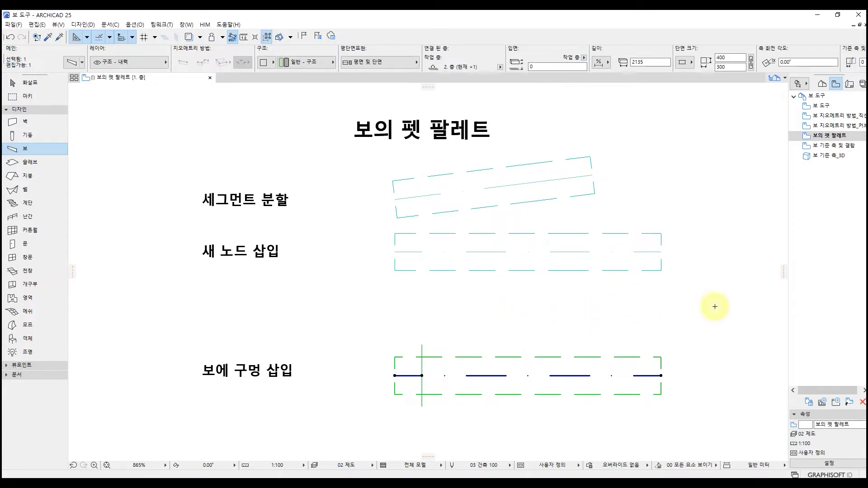
Show the beam with the hole in 3D and orbit around to examine its long side
{"action": "key", "text": "F5"}
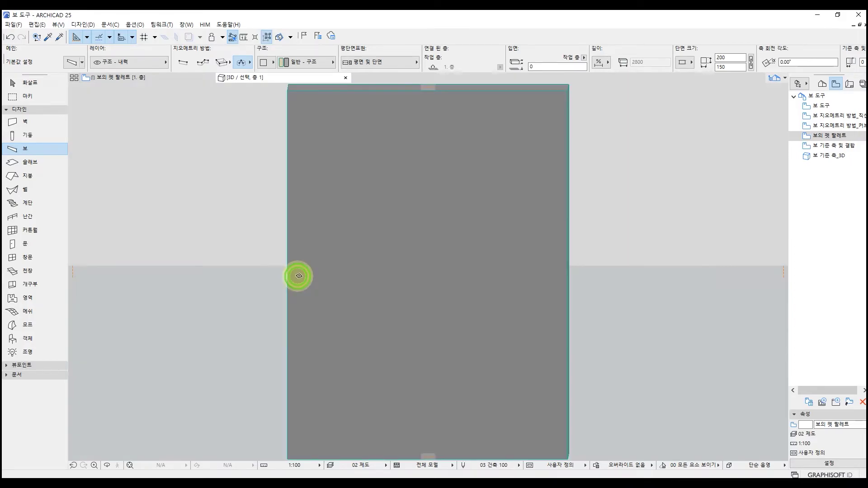
{"action": "scroll", "coordinate": [524, 278], "scroll_direction": "down", "scroll_amount": 3}
{"action": "middle_click_drag", "start_coordinate": [531, 279], "coordinate": [657, 308], "text": "shift"}
{"action": "scroll", "coordinate": [376, 355], "scroll_direction": "down", "scroll_amount": 3}
{"action": "middle_click_drag", "start_coordinate": [376, 354], "coordinate": [316, 288], "text": "shift"}
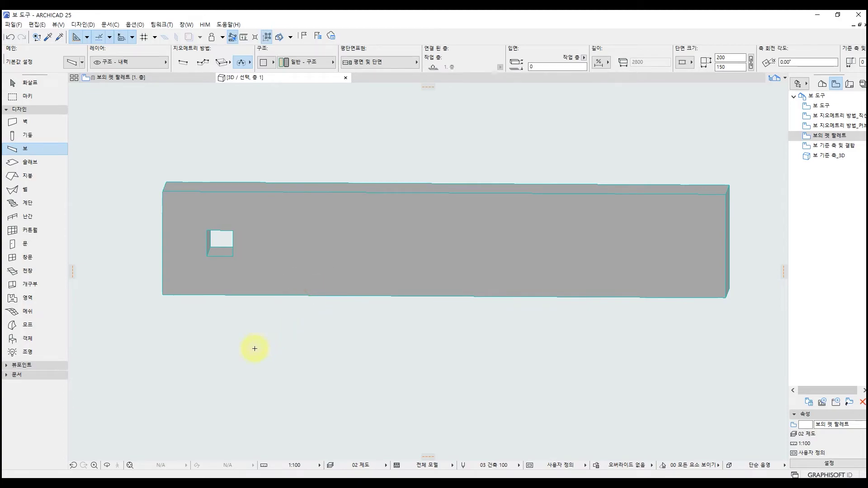
Select the hole in the 3D beam and review its 구멍 settings without changing them
{"action": "left_click", "coordinate": [260, 257], "text": "shift"}
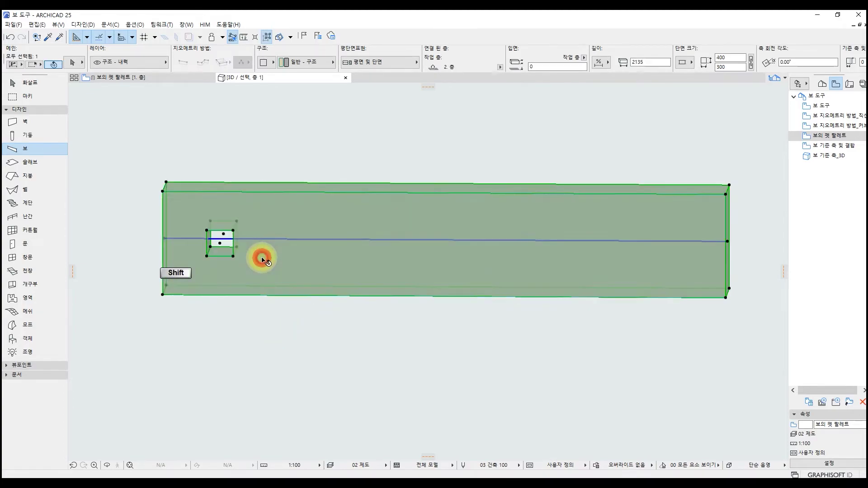
{"action": "left_click", "coordinate": [220, 245], "text": "shift"}
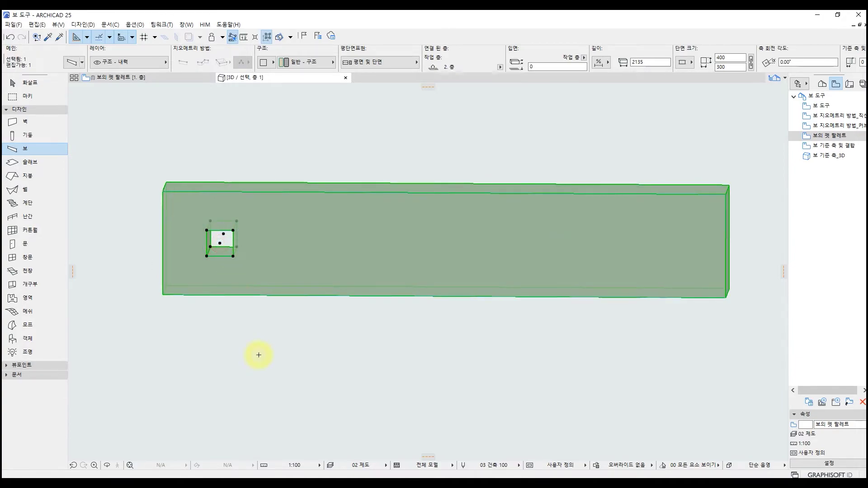
{"action": "left_click", "coordinate": [72, 61]}
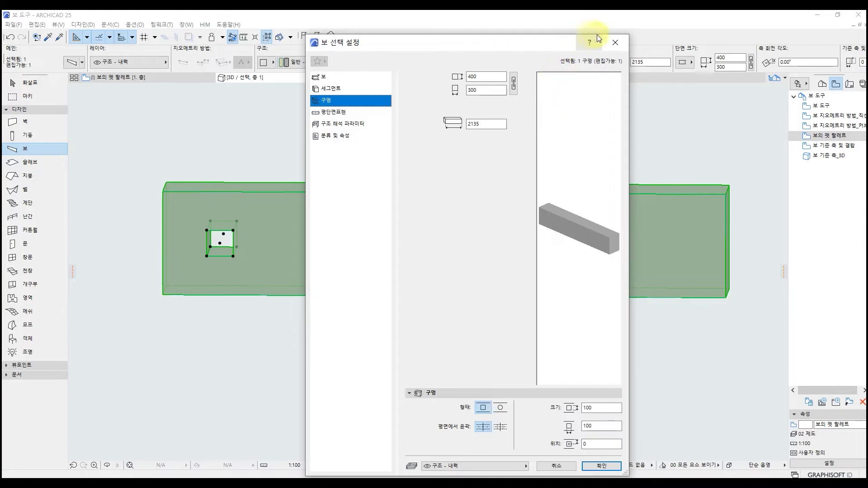
{"action": "left_click", "coordinate": [626, 46]}
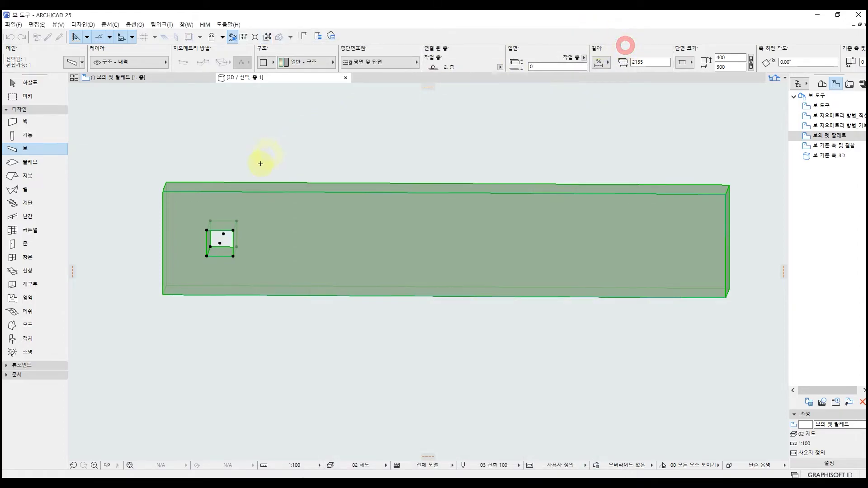
Multiply the selected hole horizontally along the beam with the 증분 method, making 8 evenly spaced copies at the same height
{"action": "left_click", "coordinate": [220, 242]}
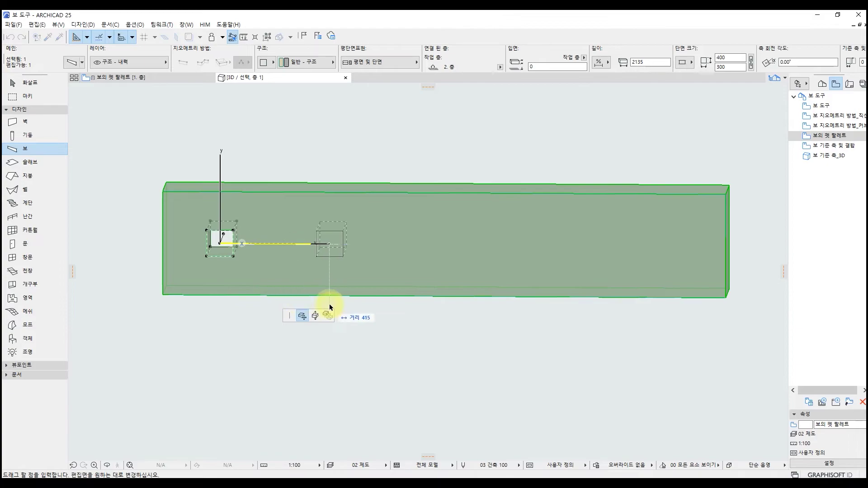
{"action": "left_click", "coordinate": [314, 318]}
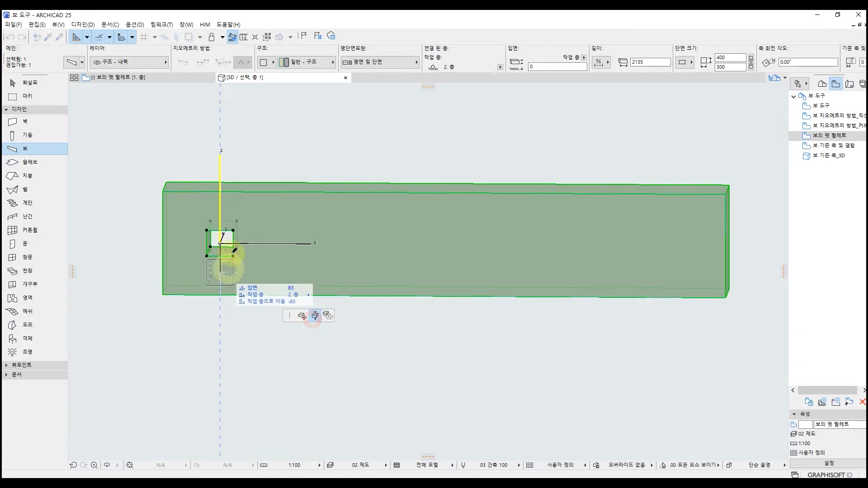
{"action": "left_click", "coordinate": [326, 316]}
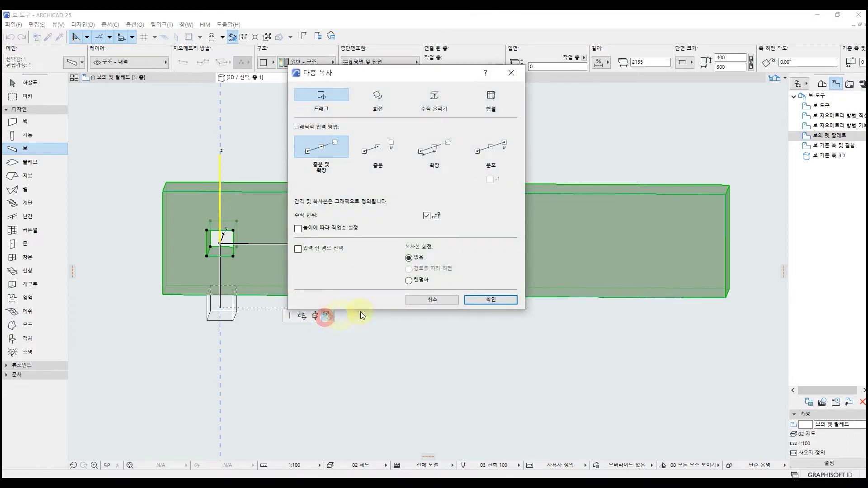
{"action": "left_click", "coordinate": [380, 151]}
{"action": "left_click_drag", "start_coordinate": [420, 199], "coordinate": [377, 201]}
{"action": "type", "text": "5"}
{"action": "left_click", "coordinate": [506, 299]}
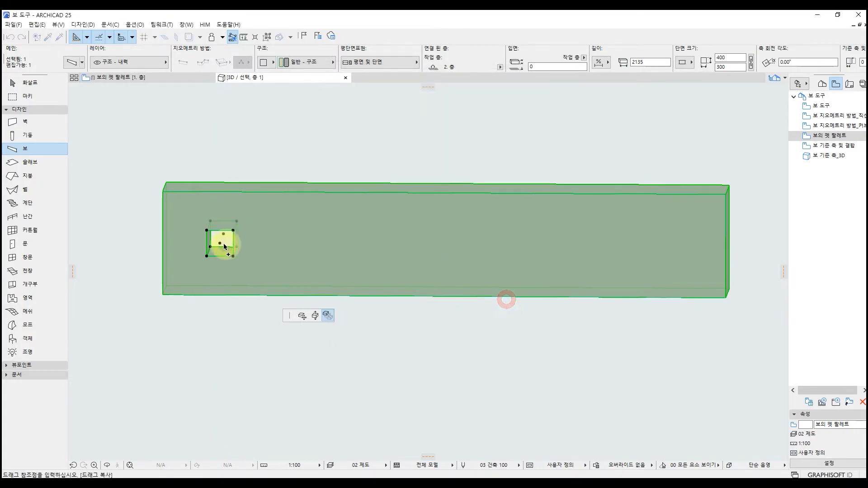
{"action": "left_click", "coordinate": [220, 243]}
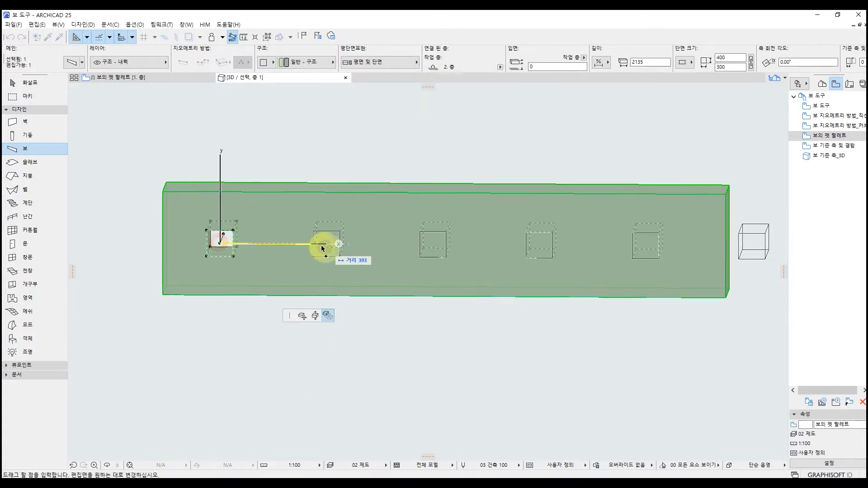
{"action": "left_click", "coordinate": [278, 244]}
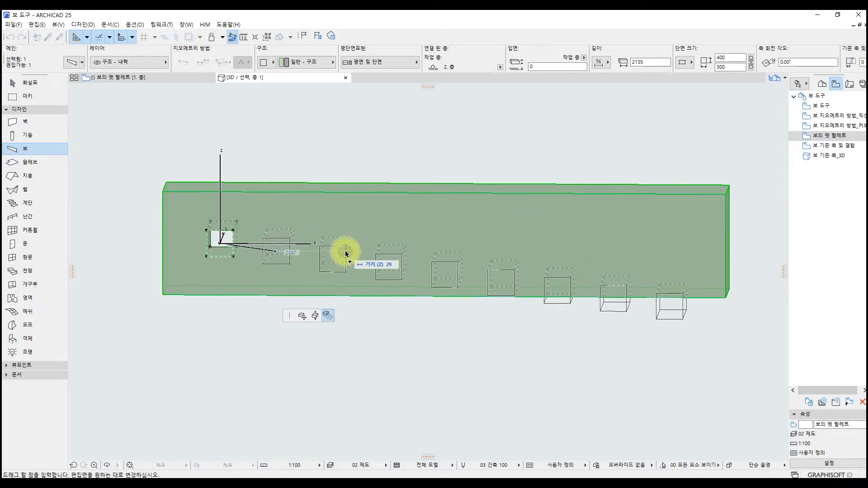
{"action": "left_click", "coordinate": [504, 244]}
{"action": "left_click", "coordinate": [471, 322]}
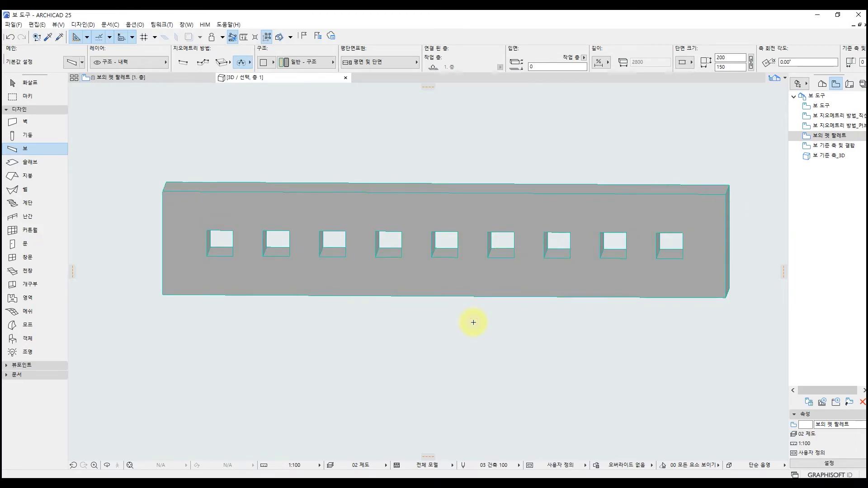
Select only the leftmost hole of the beam and delete it
{"action": "left_click", "coordinate": [250, 278], "text": "shift"}
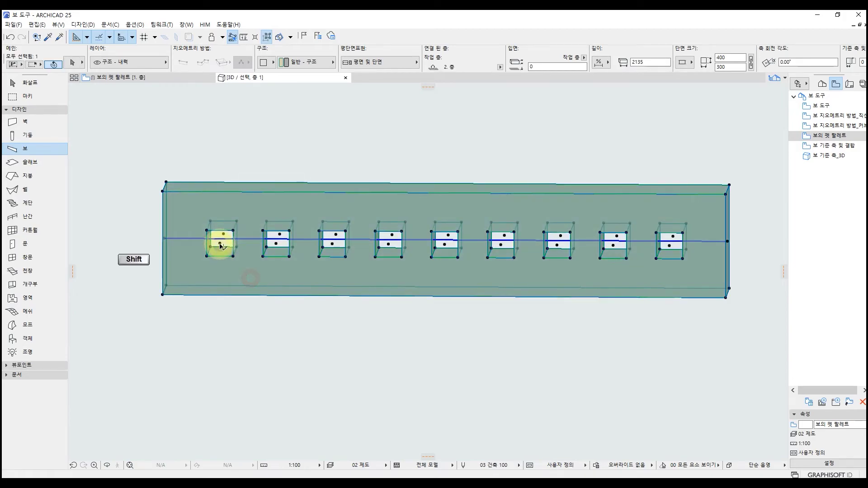
{"action": "left_click", "coordinate": [220, 244], "text": "shift"}
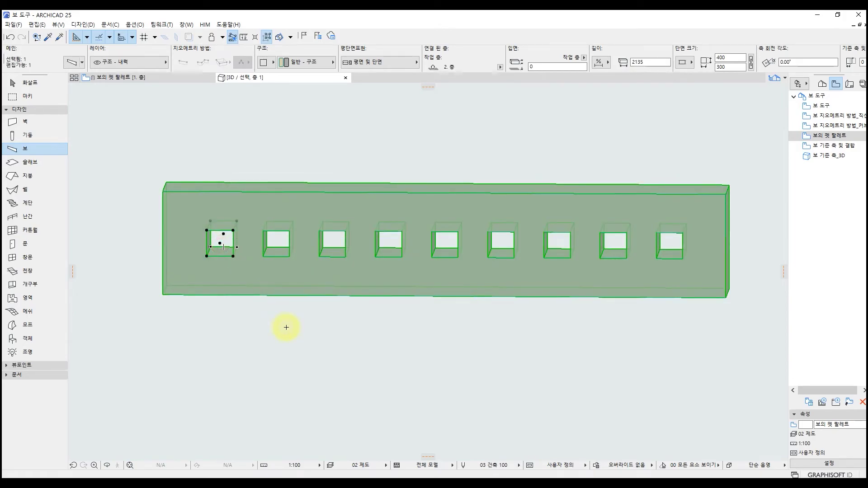
{"action": "key", "text": "BackSpace"}
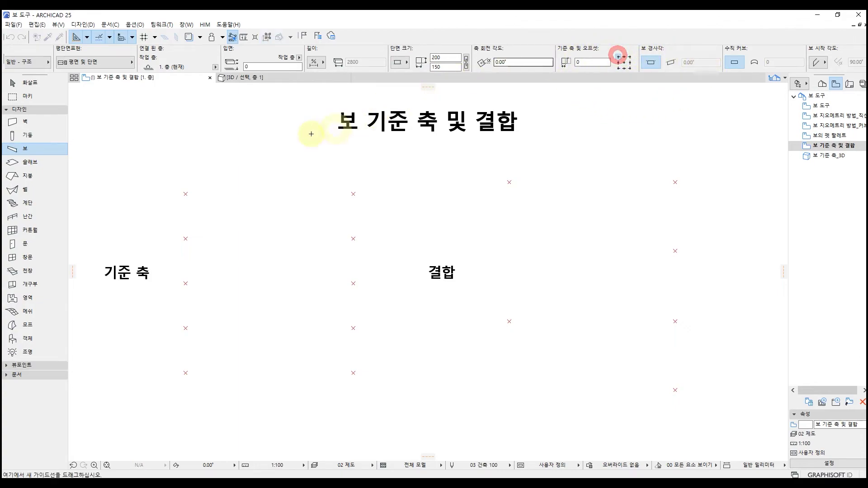
In the 보 기준 축 및 결합 view, draw beams across the first two 기준 축 marker pairs with top-left and top-right reference axes respectively
{"action": "left_click", "coordinate": [186, 194]}
{"action": "left_click", "coordinate": [353, 194]}
{"action": "left_click", "coordinate": [631, 58]}
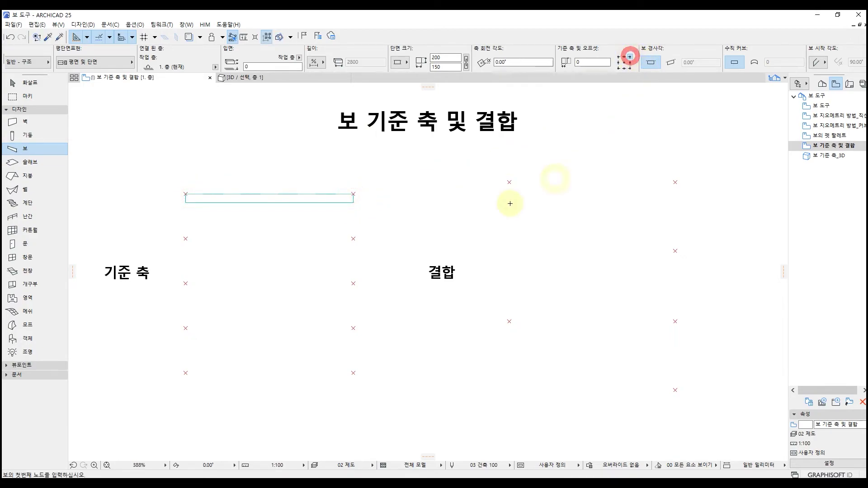
{"action": "left_click", "coordinate": [186, 238]}
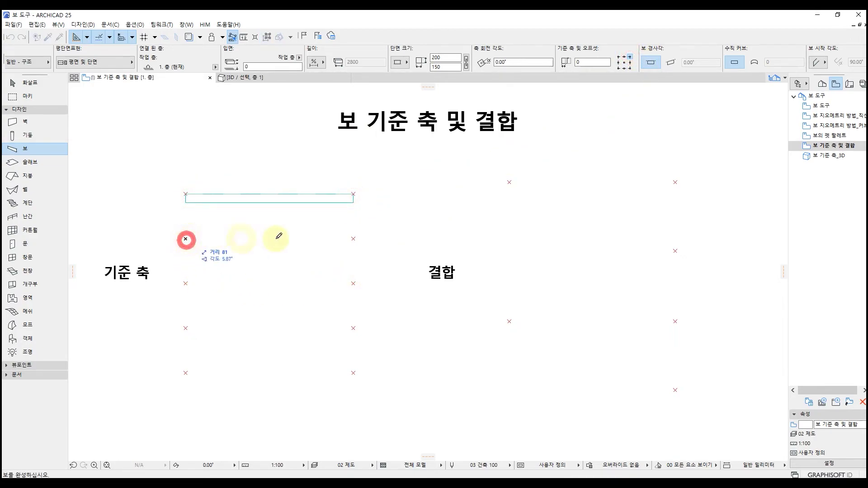
{"action": "left_click", "coordinate": [353, 238]}
Draw beams across the third and fourth 기준 축 marker pairs, using the bottom-right and bottom-left reference axes respectively
{"action": "left_click", "coordinate": [629, 68]}
{"action": "left_click", "coordinate": [185, 283]}
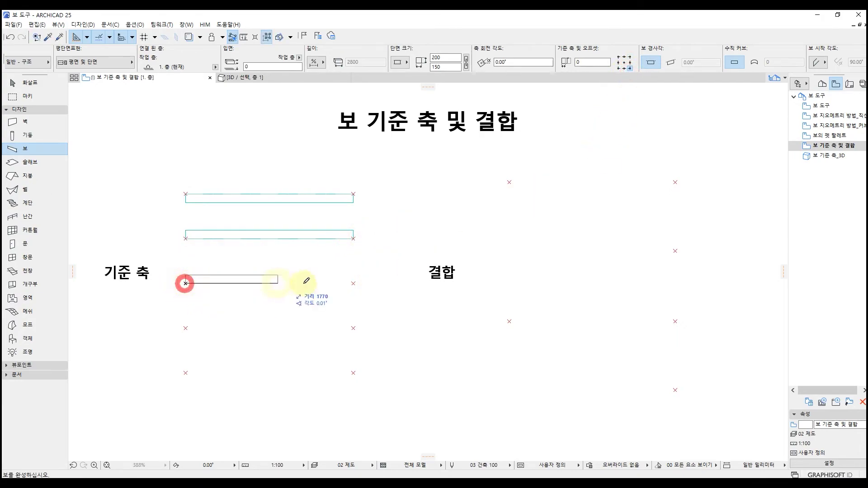
{"action": "left_click", "coordinate": [353, 283]}
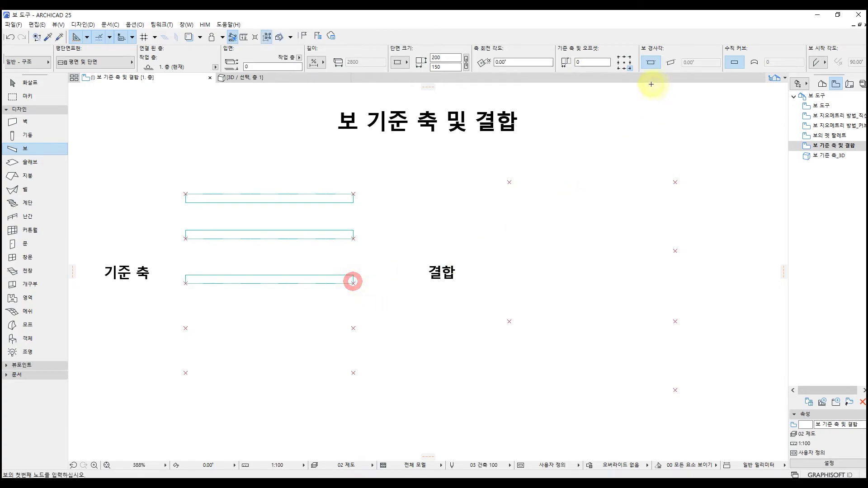
{"action": "left_click", "coordinate": [616, 68]}
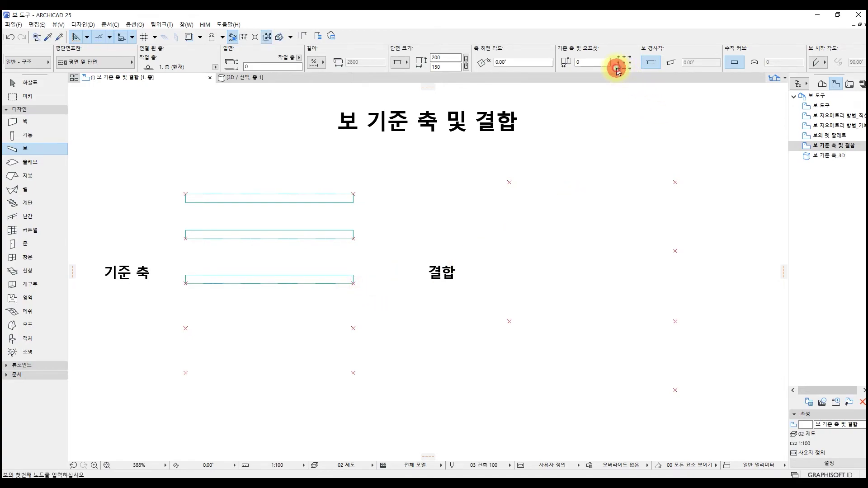
{"action": "left_click", "coordinate": [186, 328]}
{"action": "left_click", "coordinate": [353, 328]}
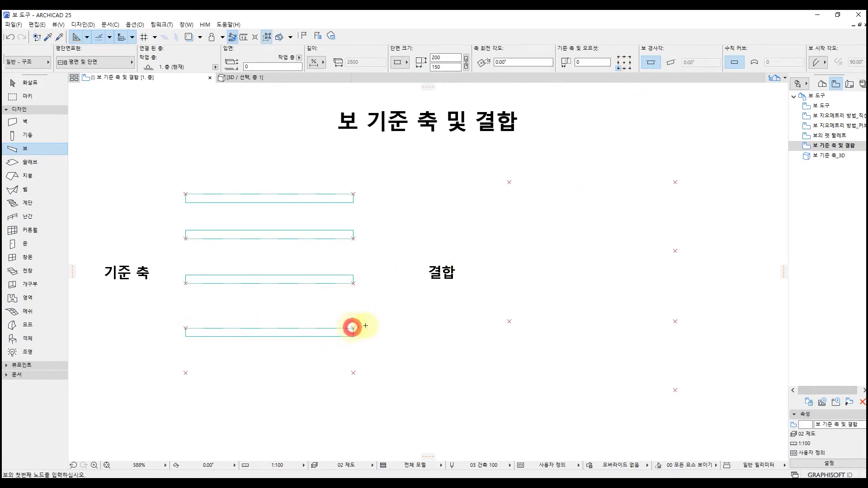
Draw a beam across the lowest 기준 축 marker pair with a centred reference axis
{"action": "left_click", "coordinate": [624, 64]}
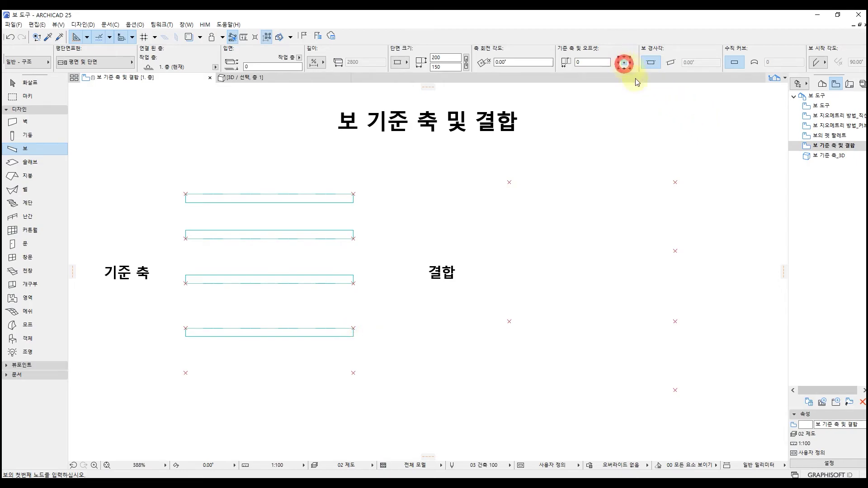
{"action": "left_click", "coordinate": [185, 372]}
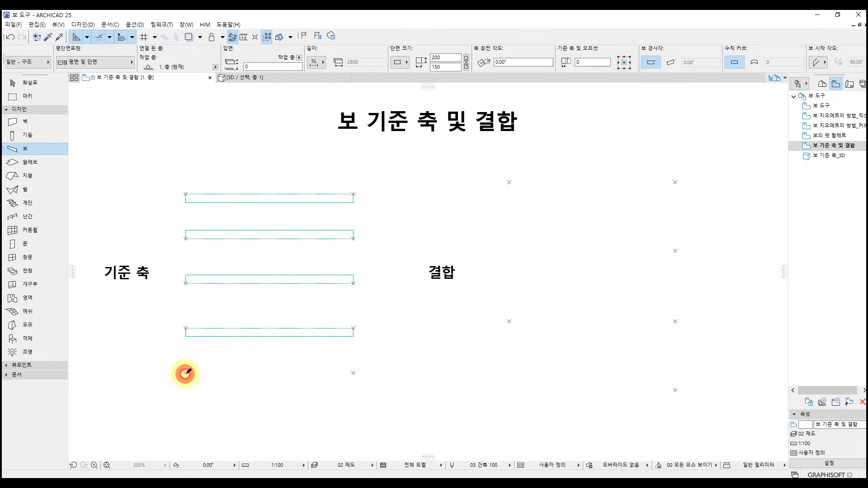
{"action": "left_click", "coordinate": [353, 373]}
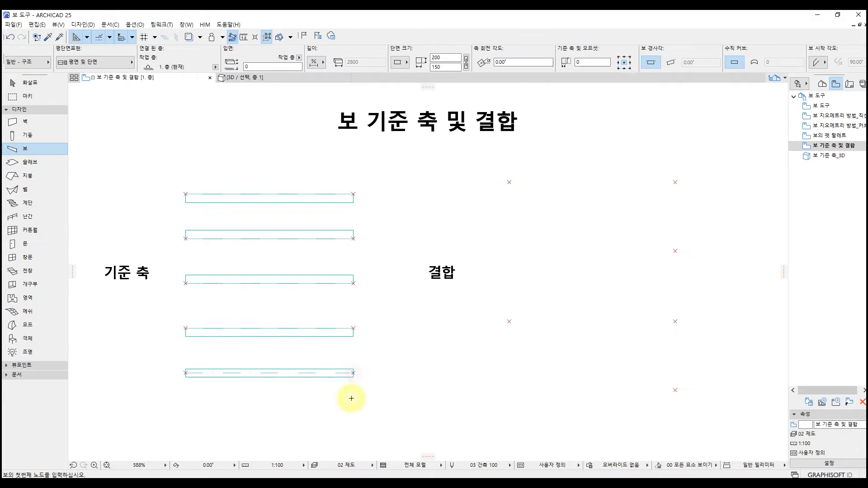
Set the lowest 기준 축 beam's floor plan display to always hide its reference axis (항상 기준 축 숨김), and deselect it
{"action": "left_click", "coordinate": [347, 374], "text": "shift"}
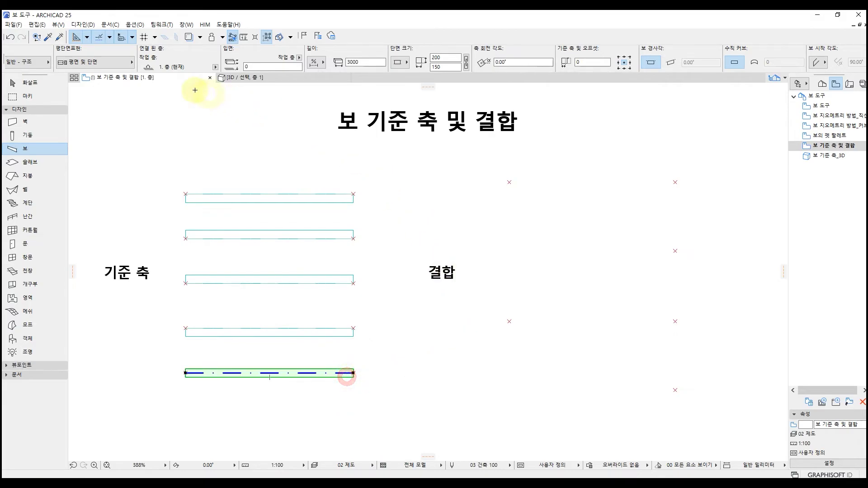
{"action": "left_click", "coordinate": [83, 63]}
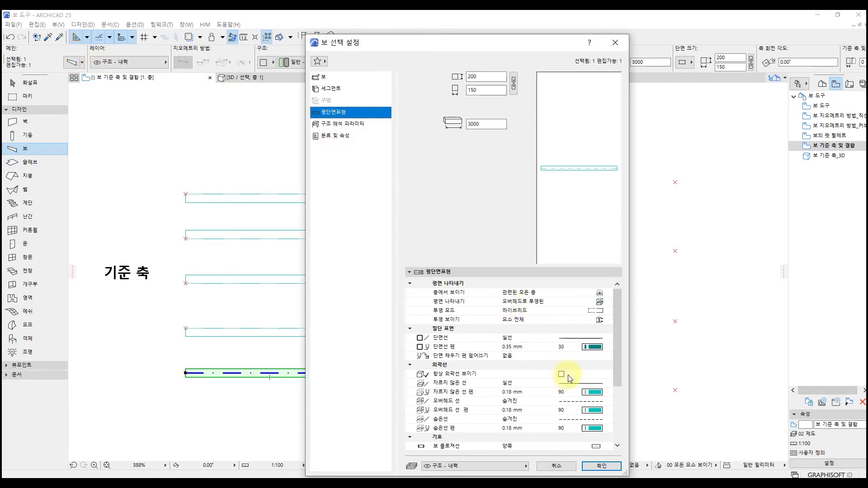
{"action": "scroll", "coordinate": [568, 376], "scroll_direction": "down", "scroll_amount": 4}
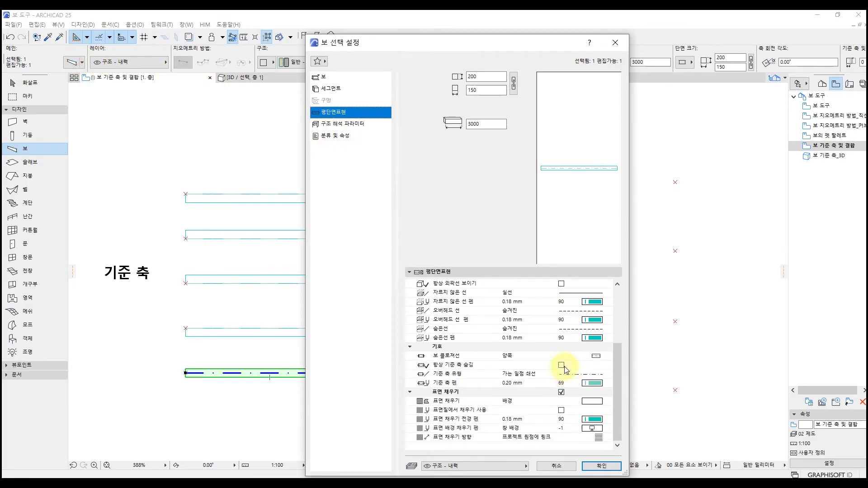
{"action": "left_click", "coordinate": [561, 365]}
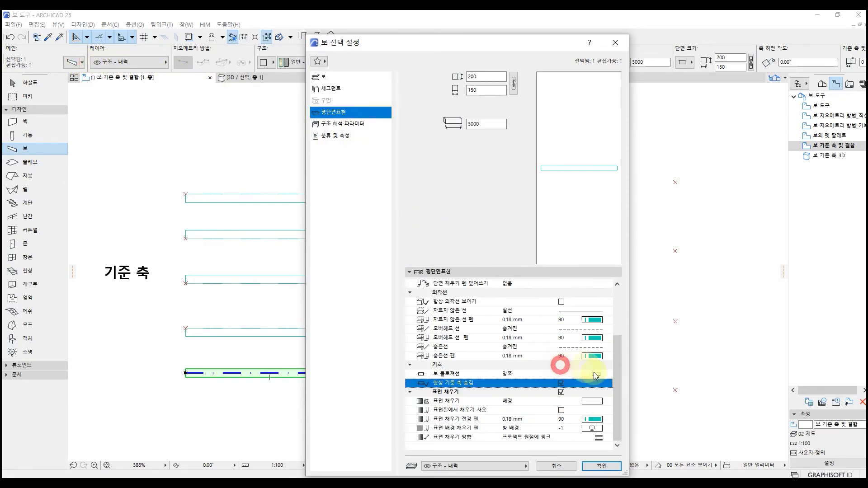
{"action": "left_click", "coordinate": [603, 470]}
{"action": "left_click", "coordinate": [363, 401]}
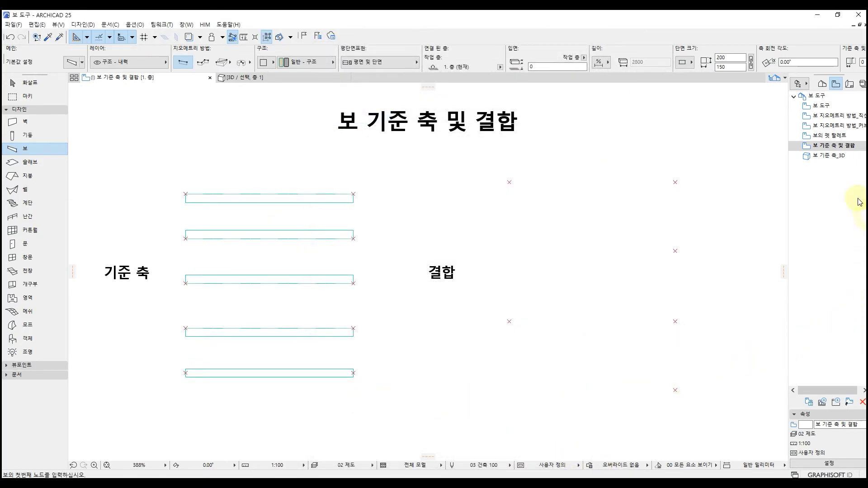
View the beams' sections in the 보 기준 축_3D view and return to the 보 기준 축 및 결합 view
{"action": "left_click", "coordinate": [840, 157]}
{"action": "double_click", "coordinate": [839, 156]}
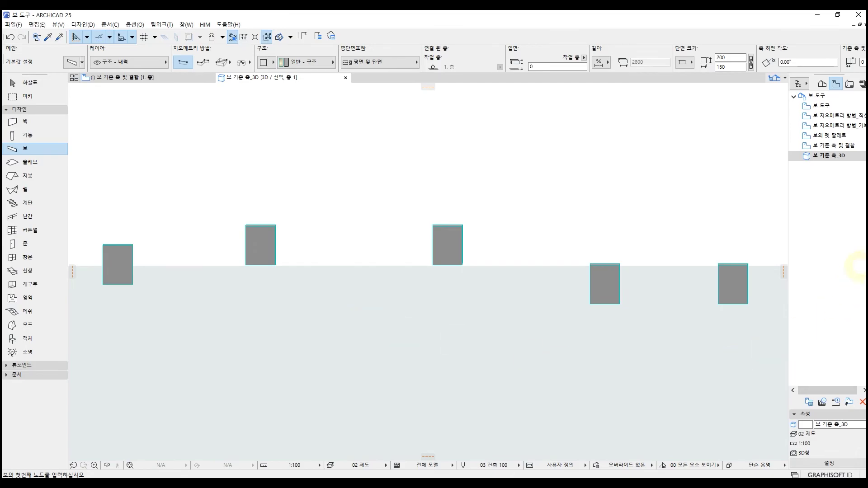
{"action": "double_click", "coordinate": [853, 146]}
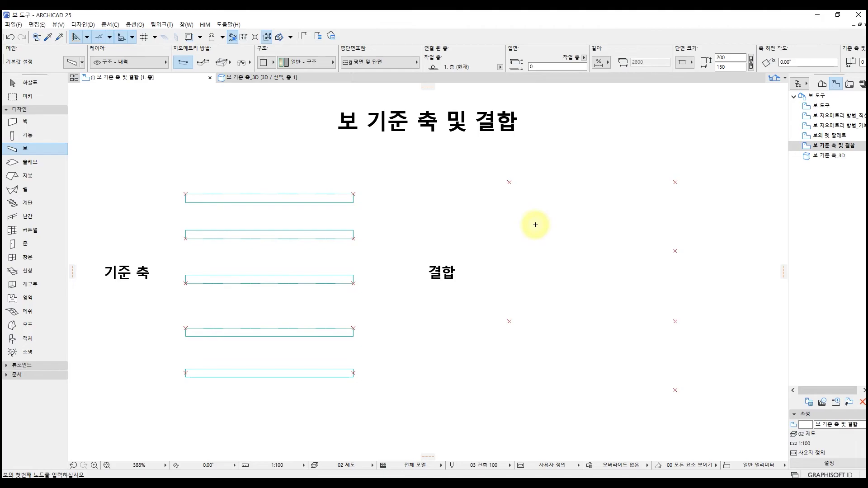
With a centred reference axis, draw a horizontal beam and a vertical beam from its right end across the three upper 결합 markers
{"action": "scroll", "coordinate": [569, 64], "scroll_direction": "right", "scroll_amount": 5}
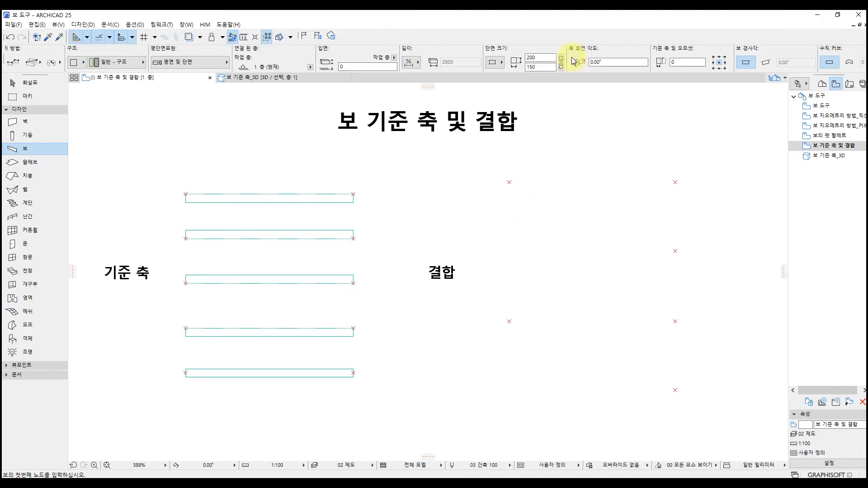
{"action": "left_click", "coordinate": [719, 63]}
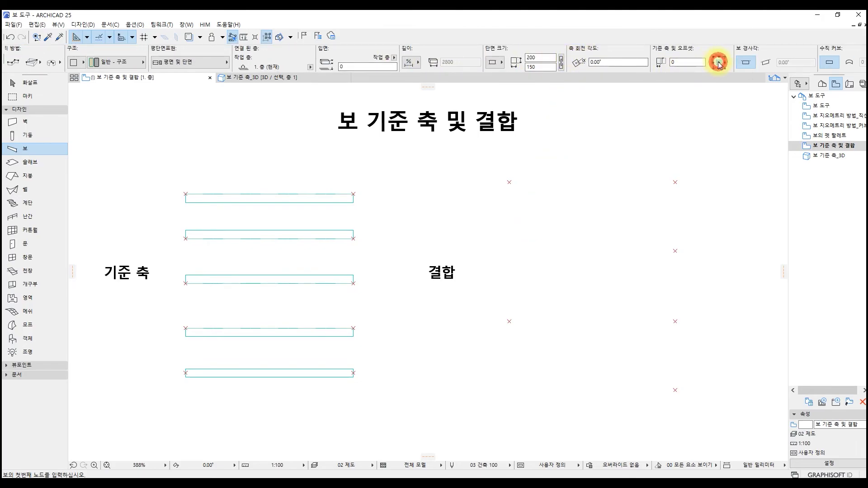
{"action": "left_click", "coordinate": [509, 182]}
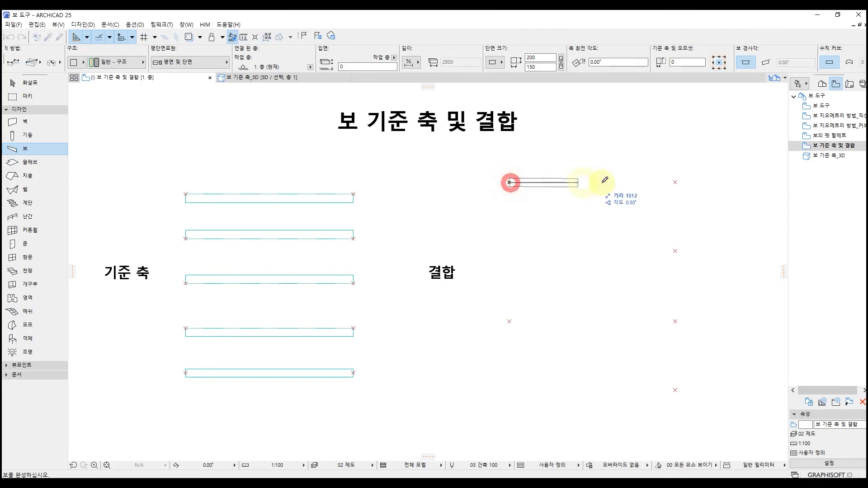
{"action": "left_click", "coordinate": [675, 183]}
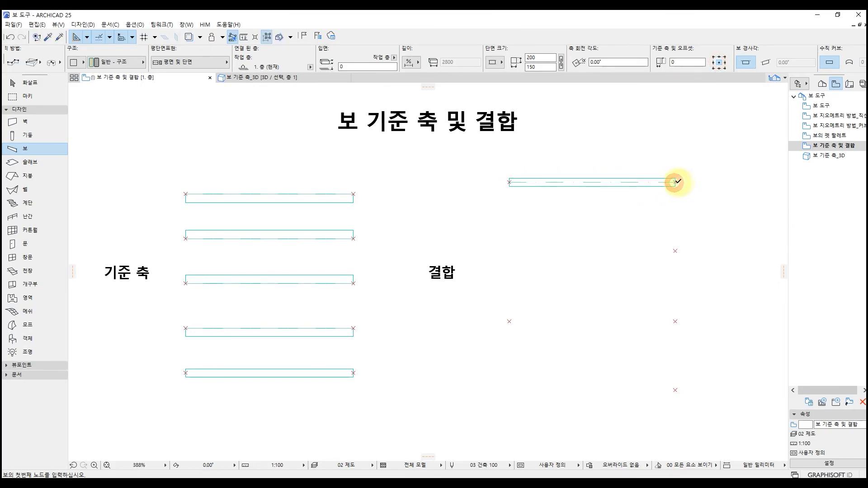
{"action": "left_click", "coordinate": [675, 182]}
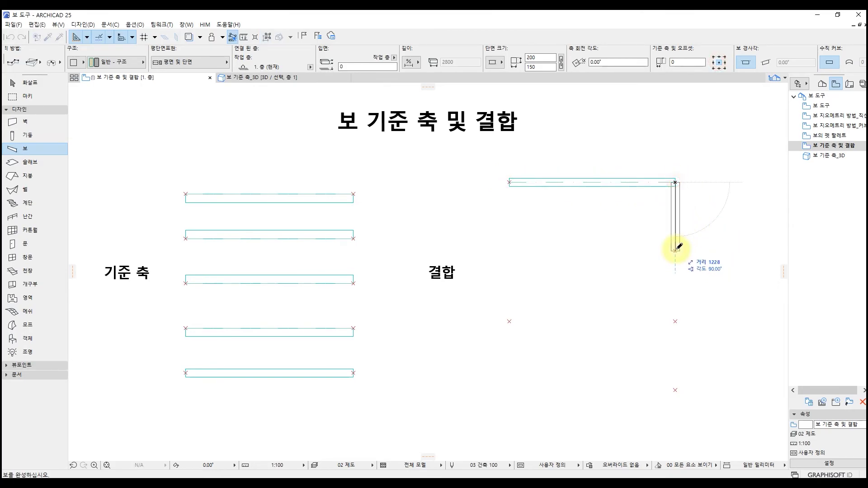
{"action": "left_click", "coordinate": [675, 250]}
{"action": "scroll", "coordinate": [683, 187], "scroll_direction": "up", "scroll_amount": 5}
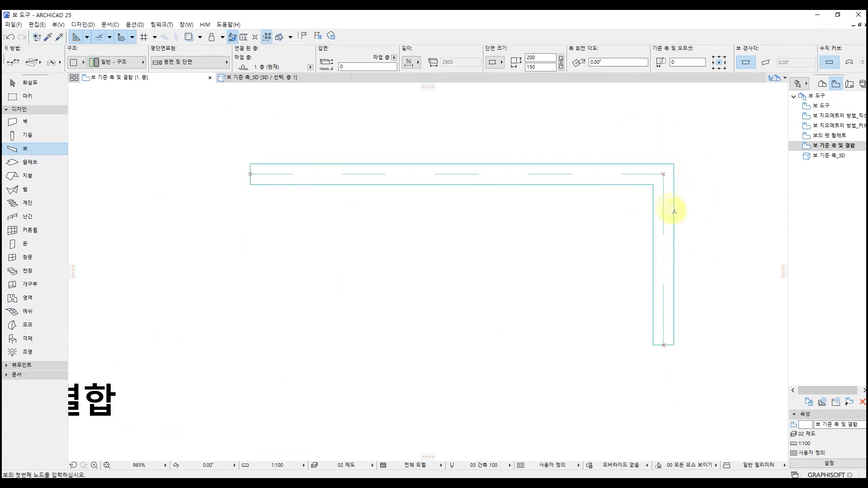
Across the lower 결합 markers, draw a horizontal beam with a left-side reference axis and a vertical beam with a bottom-right one
{"action": "scroll", "coordinate": [693, 228], "scroll_direction": "down", "scroll_amount": 2}
{"action": "middle_click_drag", "start_coordinate": [695, 303], "coordinate": [656, 149]}
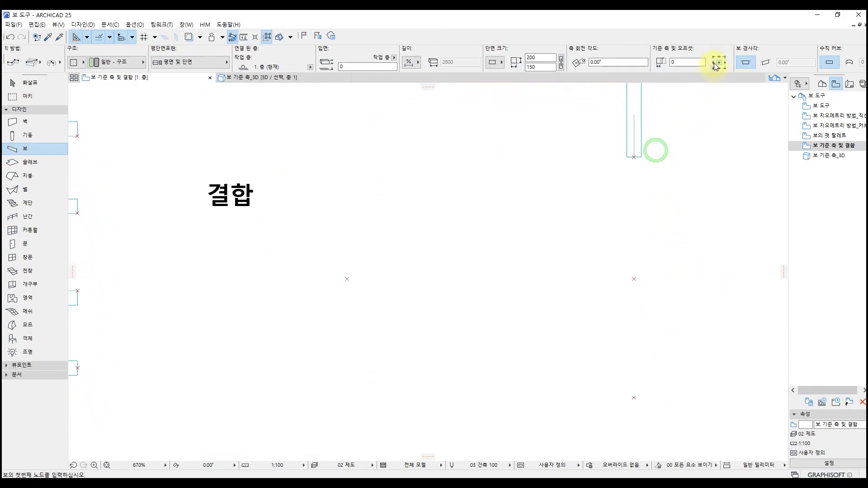
{"action": "left_click", "coordinate": [715, 63]}
{"action": "left_click", "coordinate": [347, 279]}
{"action": "left_click", "coordinate": [634, 279]}
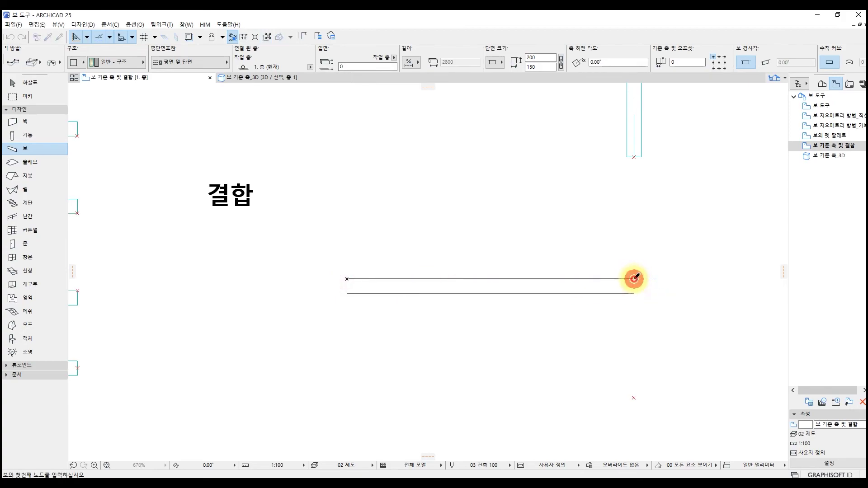
{"action": "left_click", "coordinate": [724, 68]}
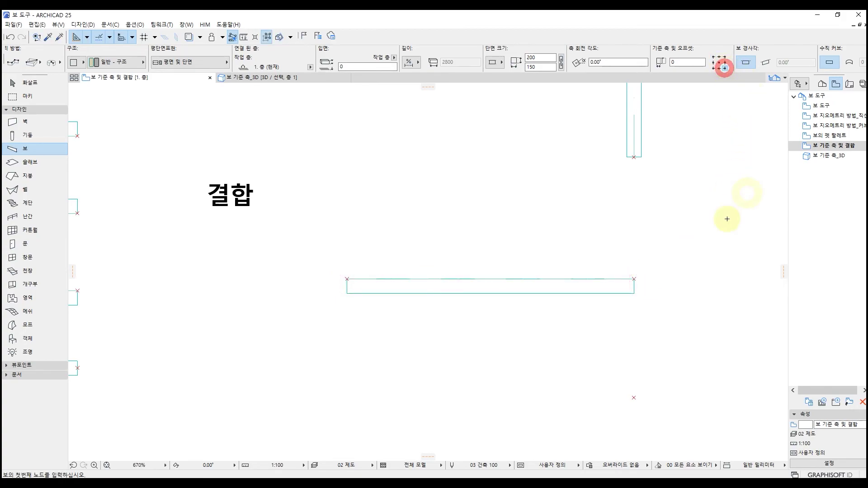
{"action": "left_click", "coordinate": [634, 279]}
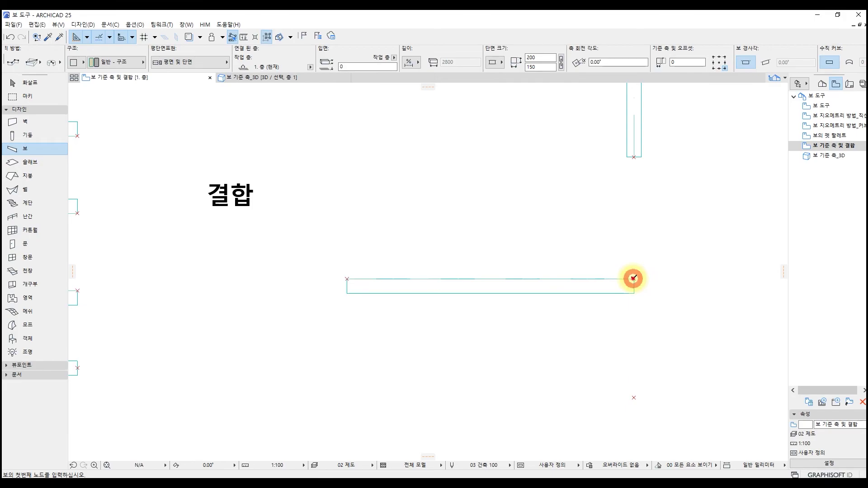
{"action": "left_click", "coordinate": [633, 397]}
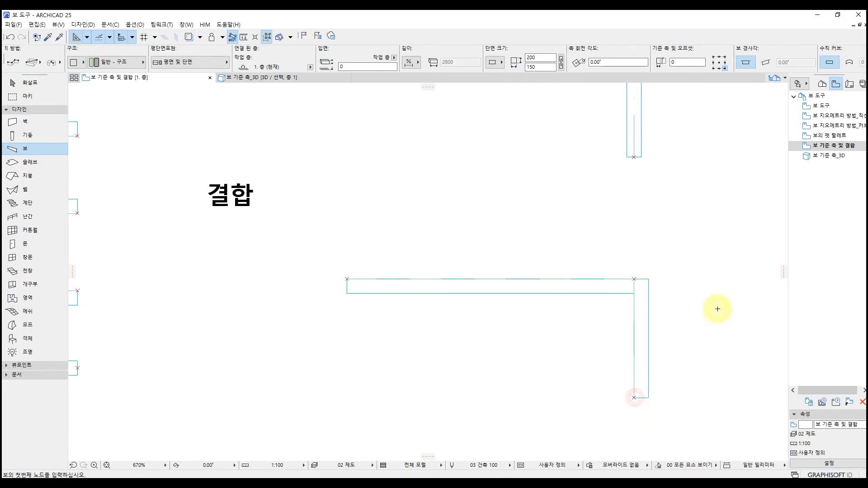